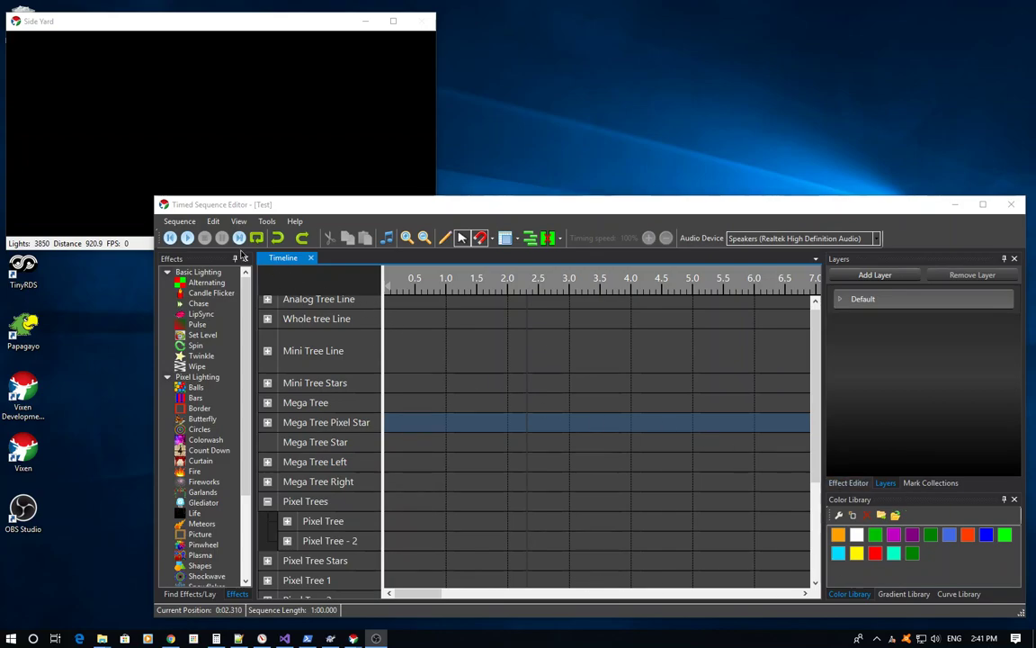
- Look over the View menu's window toggles and dismiss it with all panels left as they were
left_click(238, 222)
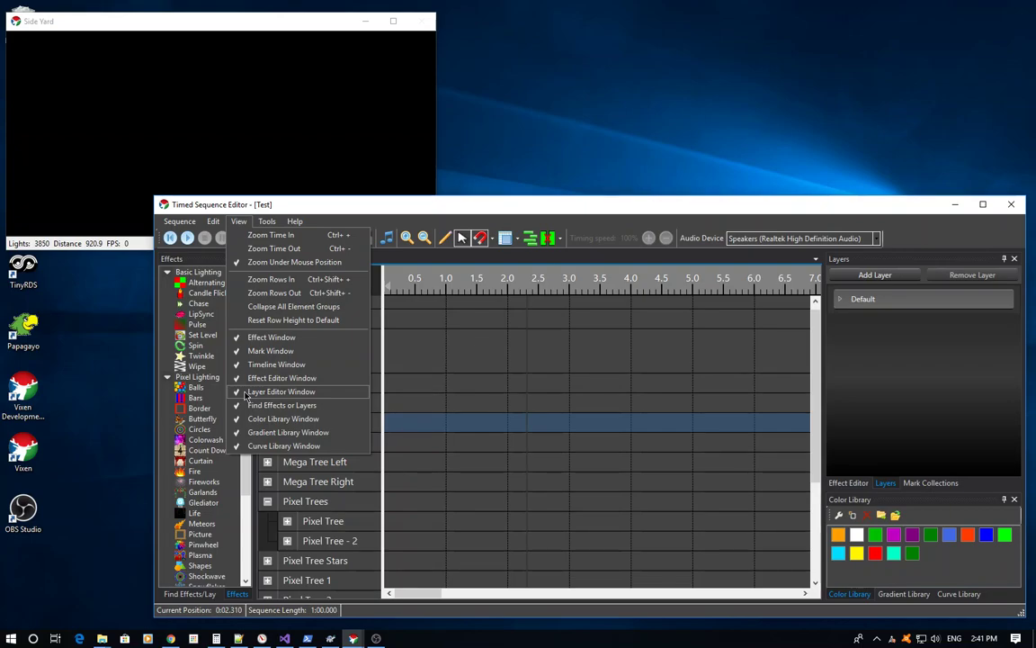
left_click(590, 438)
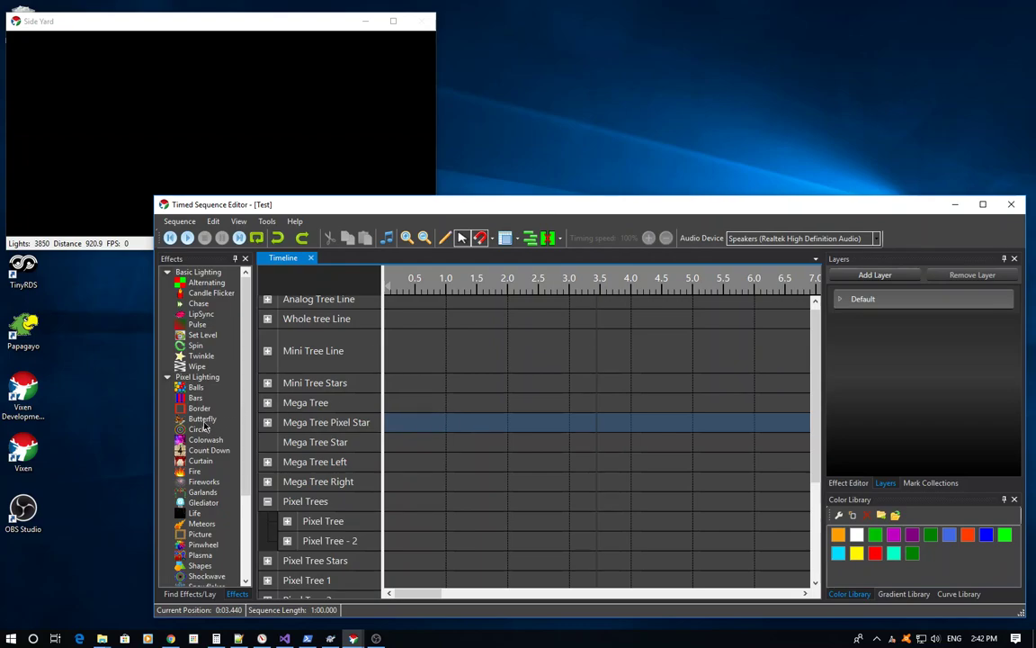
- Drop a 2-second Butterfly onto Pixel Tree and Pixel Tree - 2, then select both effects
left_click_drag(179, 382, 401, 545)
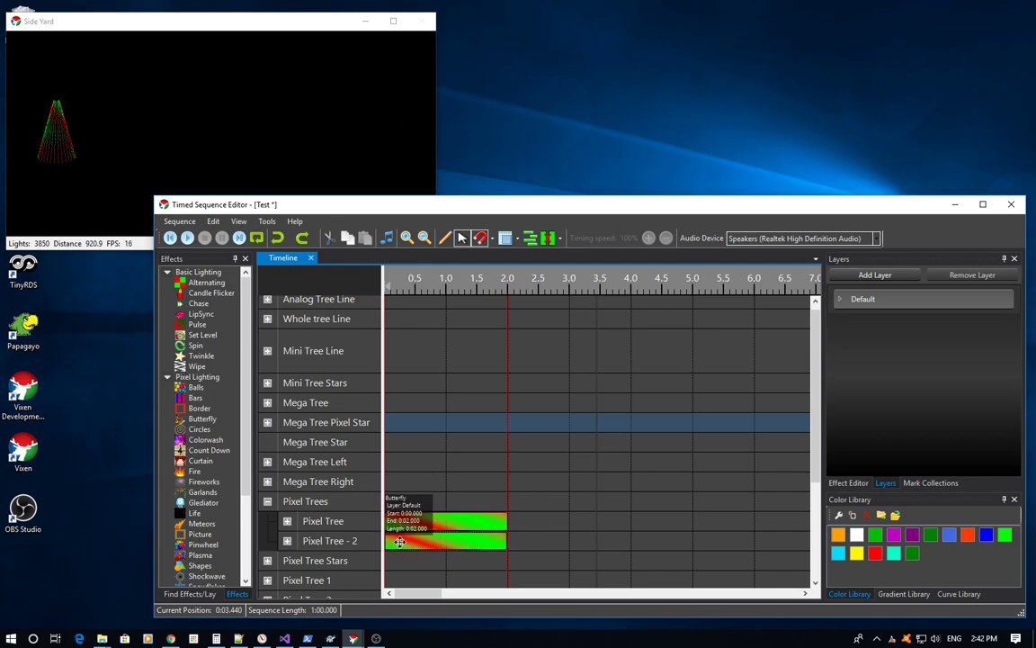
left_click(440, 494)
left_click_drag(441, 494, 450, 554)
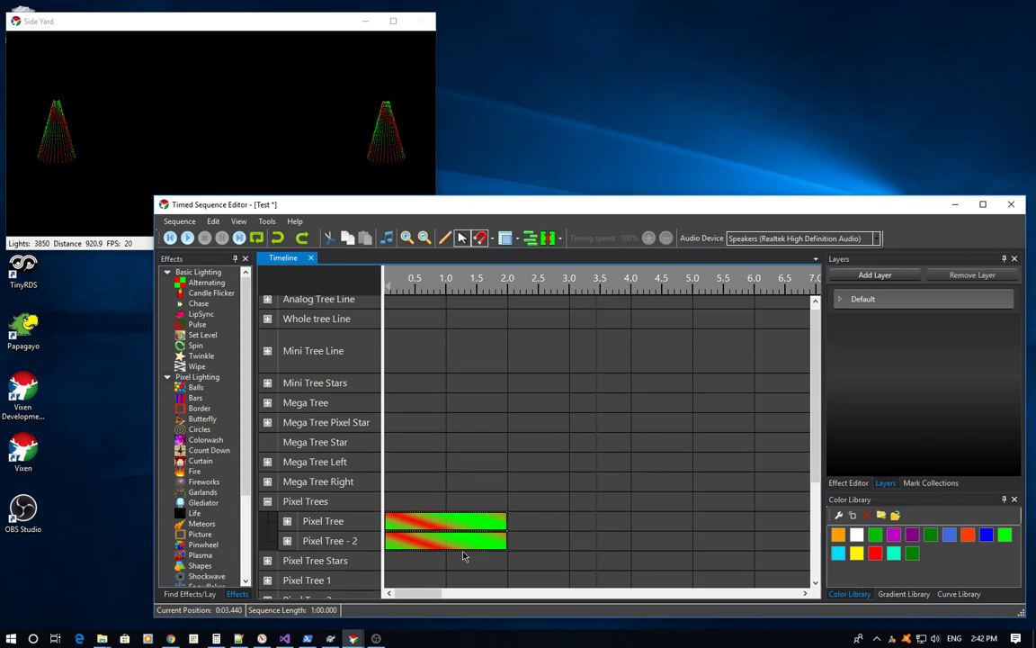
- Shape both Butterflies' Intensity curve to ramp from dark up to full over 2 seconds
left_click(848, 486)
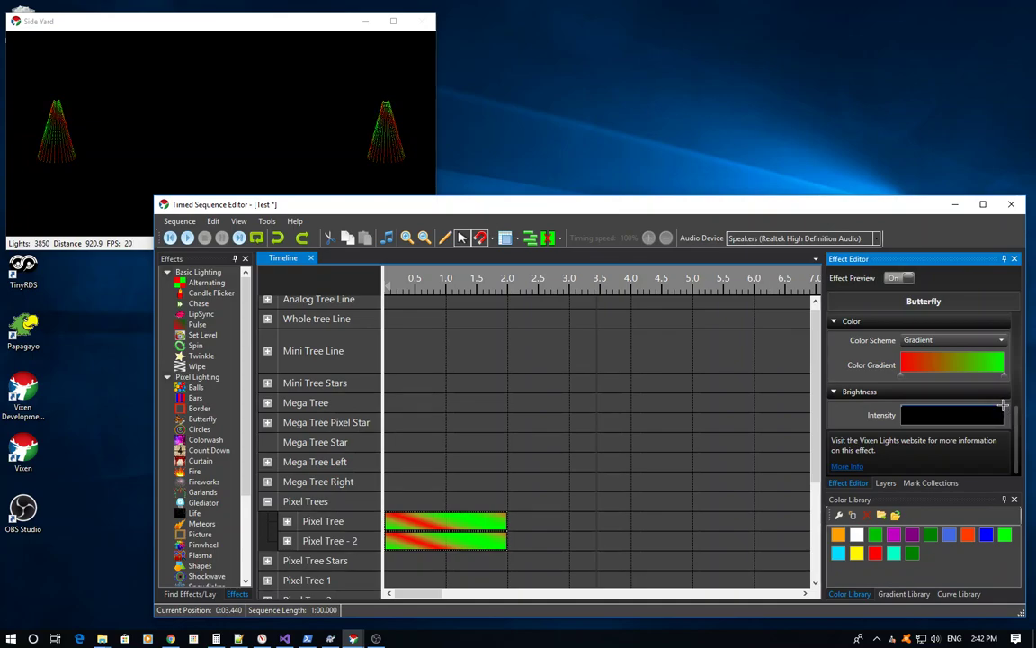
left_click_drag(1003, 405, 1004, 421)
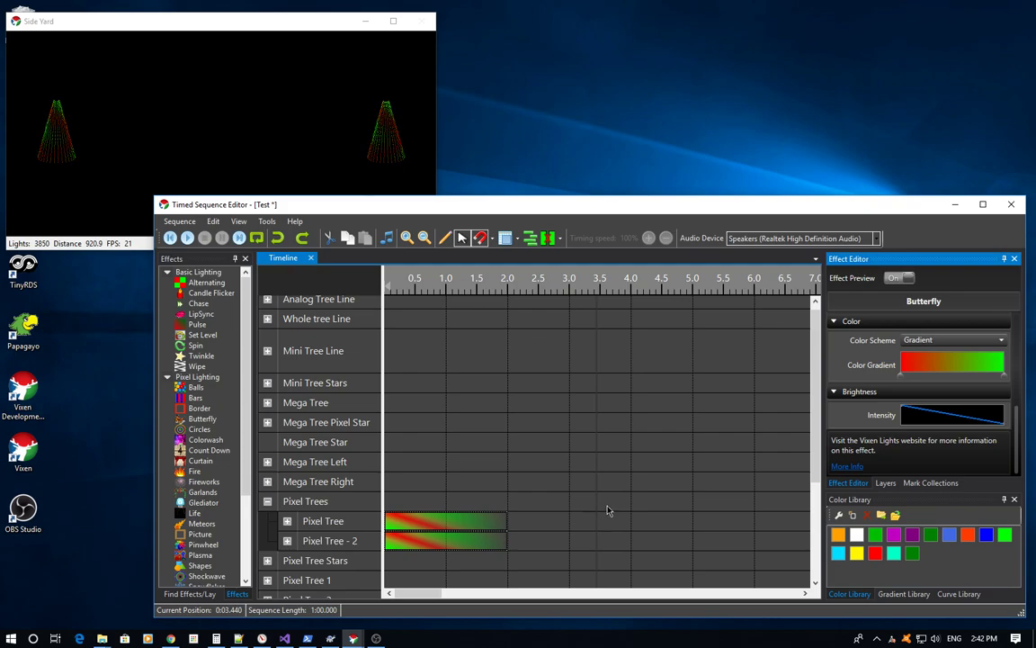
left_click(952, 414)
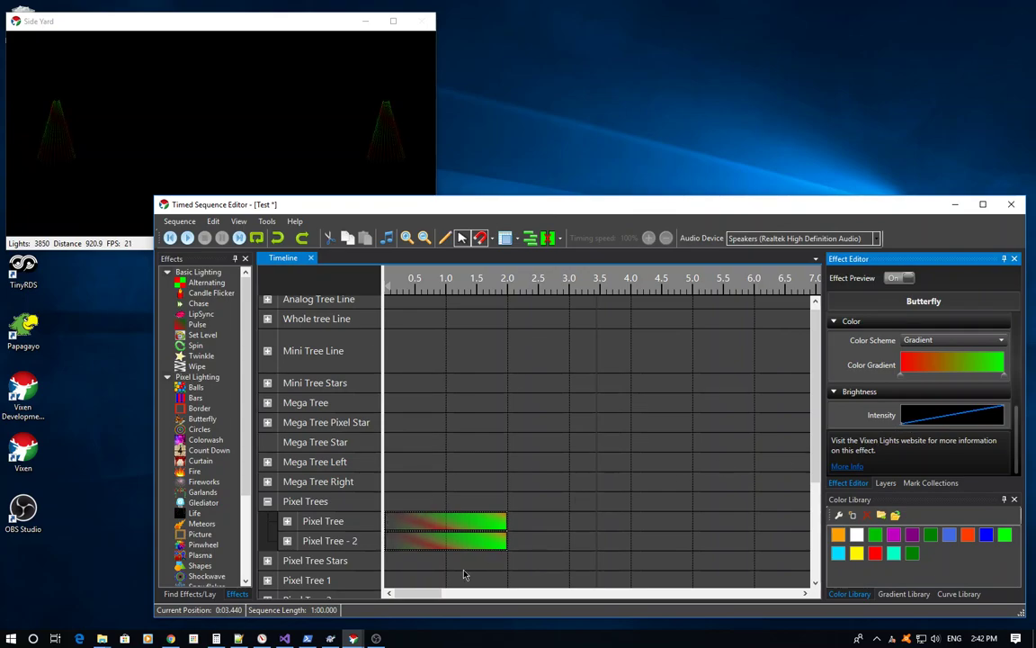
- Move the Pixel Tree - 2 Butterfly to 1.0–3.0 s and flatten both Butterflies' intensity to full
left_click_drag(471, 542, 553, 533)
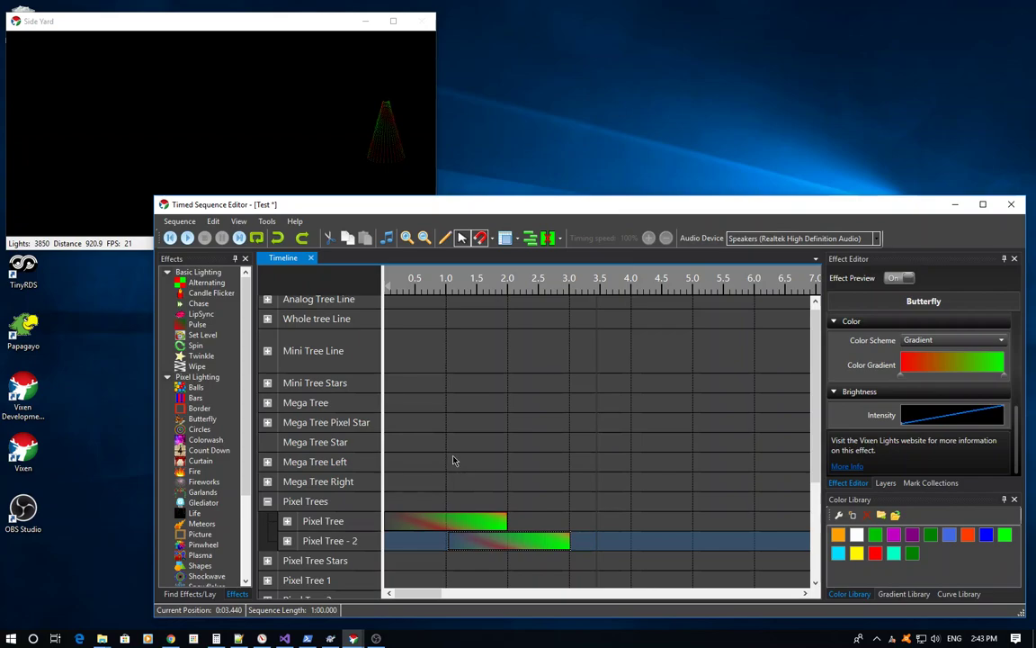
left_click_drag(454, 457, 530, 565)
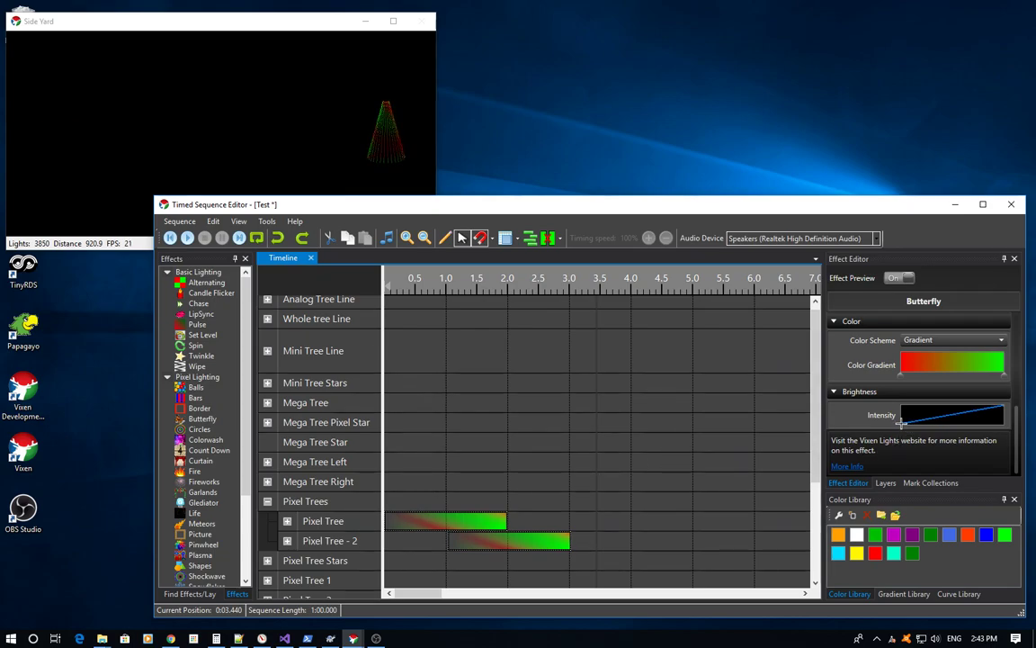
left_click_drag(900, 423, 875, 408)
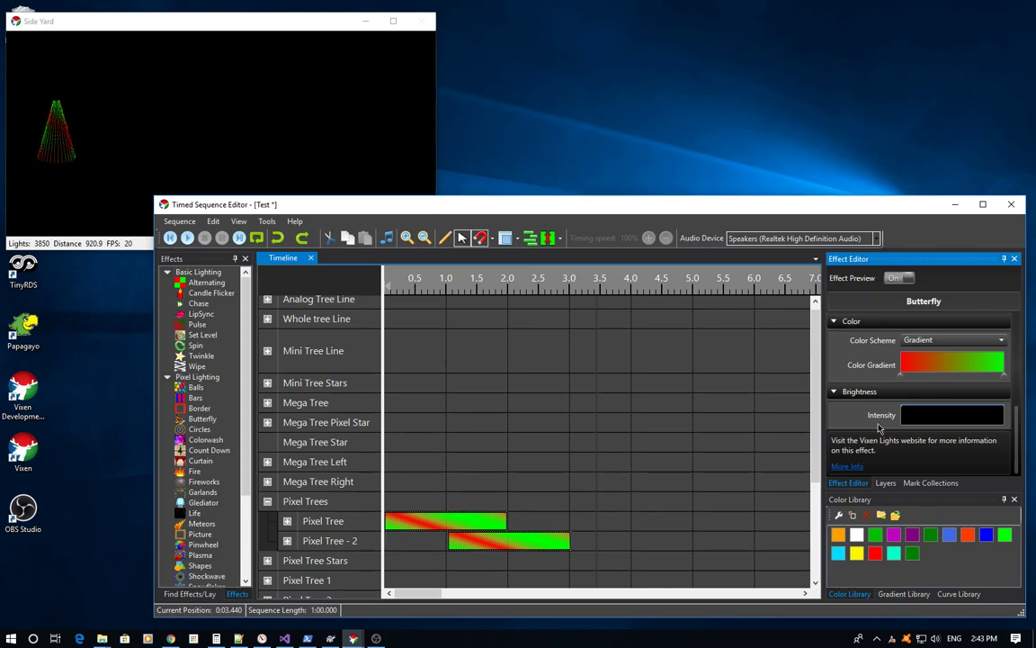
- Add a layer of type Intensity Overlay and name it 'Intensity Overlay'
left_click(885, 482)
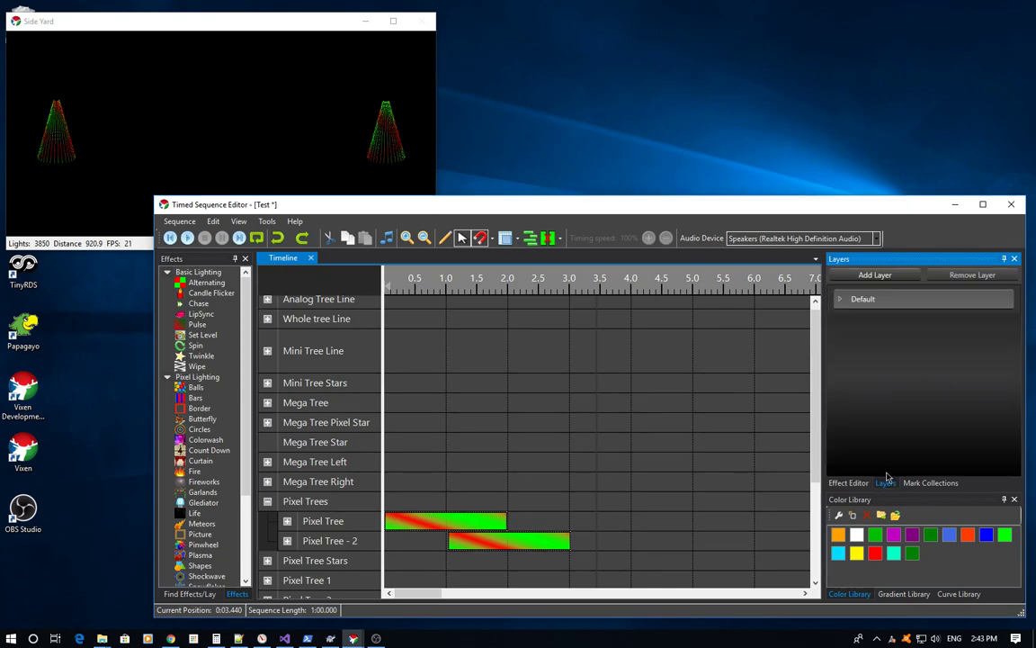
left_click(907, 278)
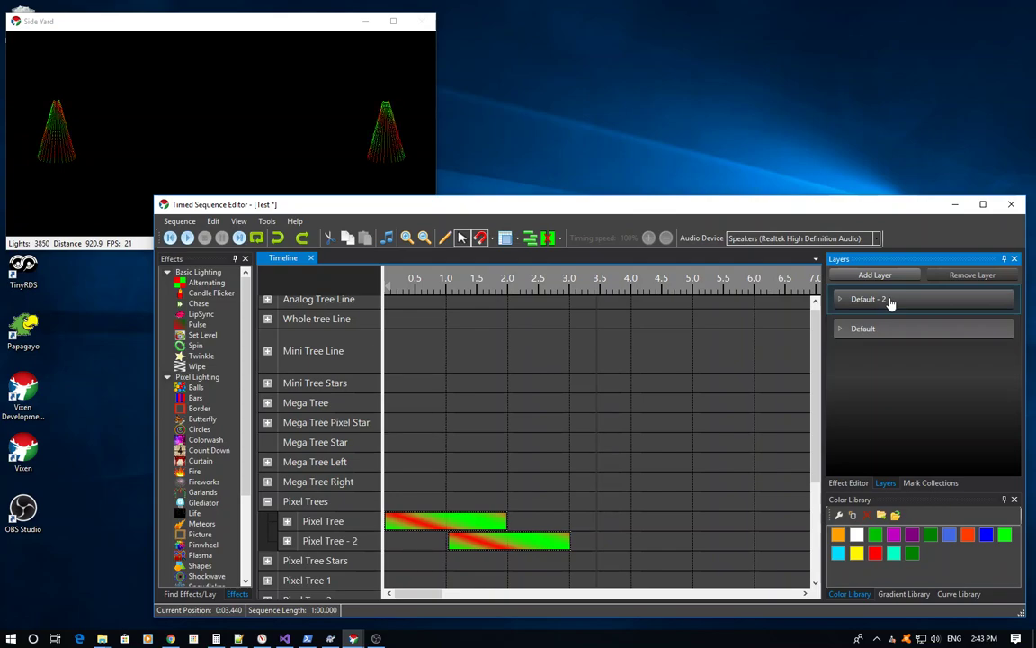
left_click(890, 302)
left_click(893, 342)
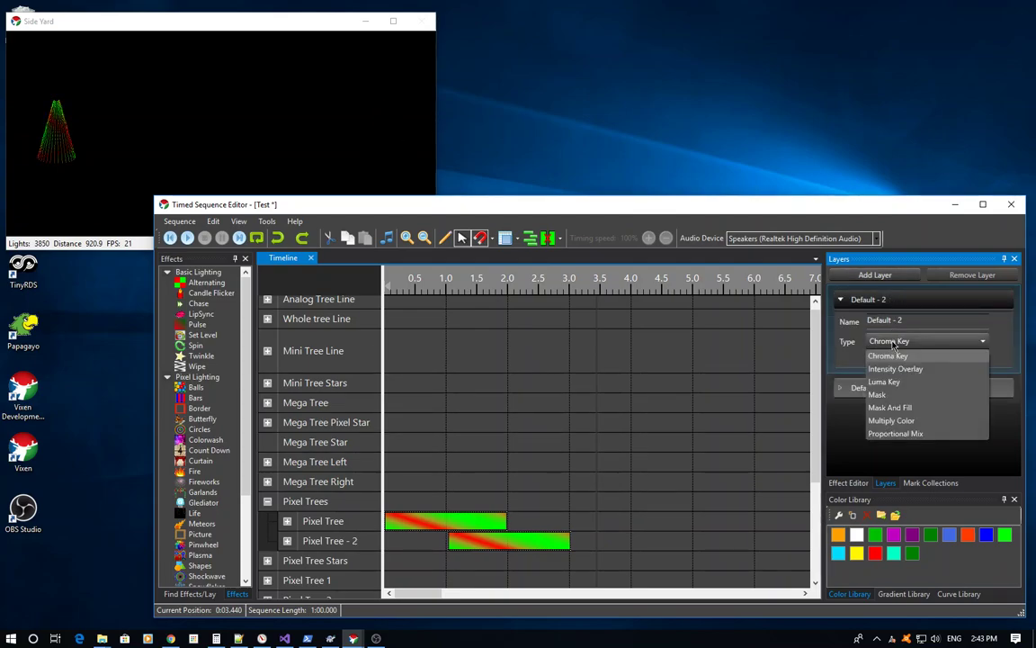
left_click(894, 369)
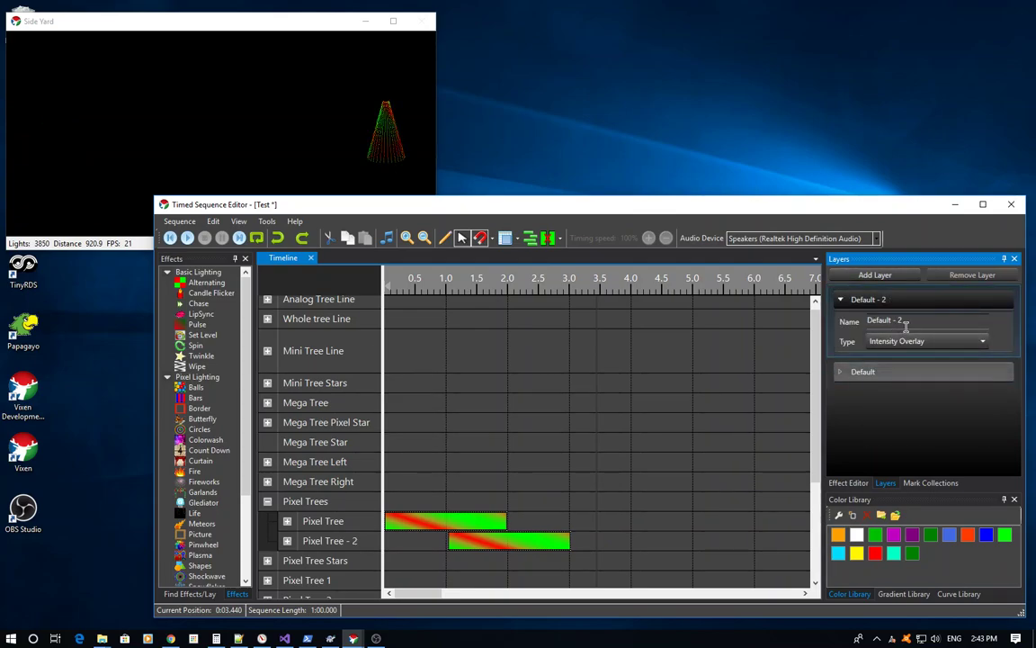
left_click_drag(906, 325, 853, 323)
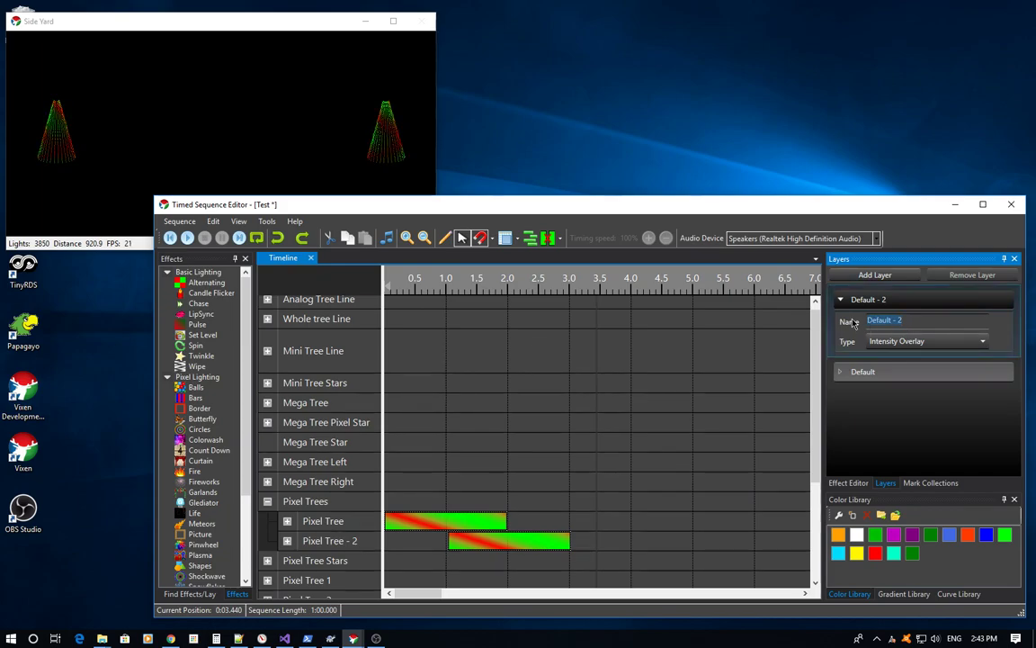
type("Intensity ")
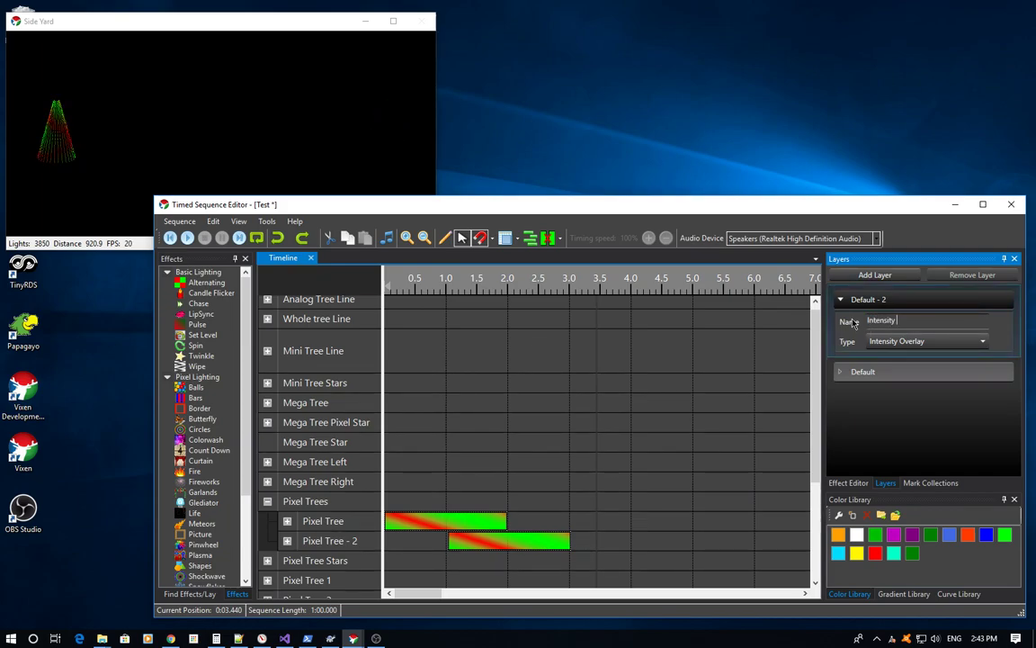
type("Overlay")
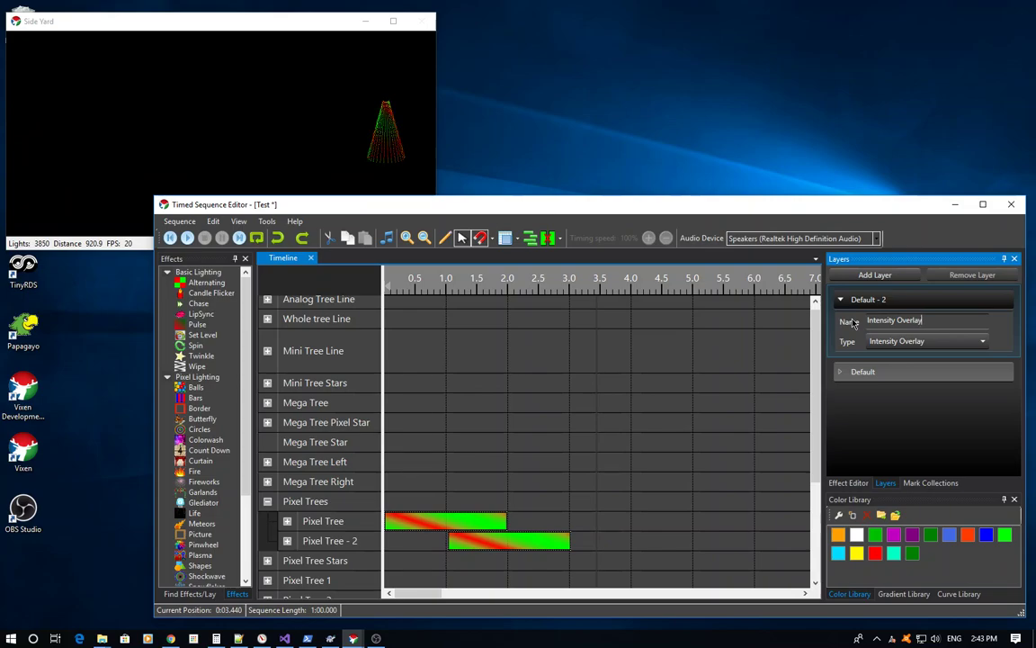
key("Return")
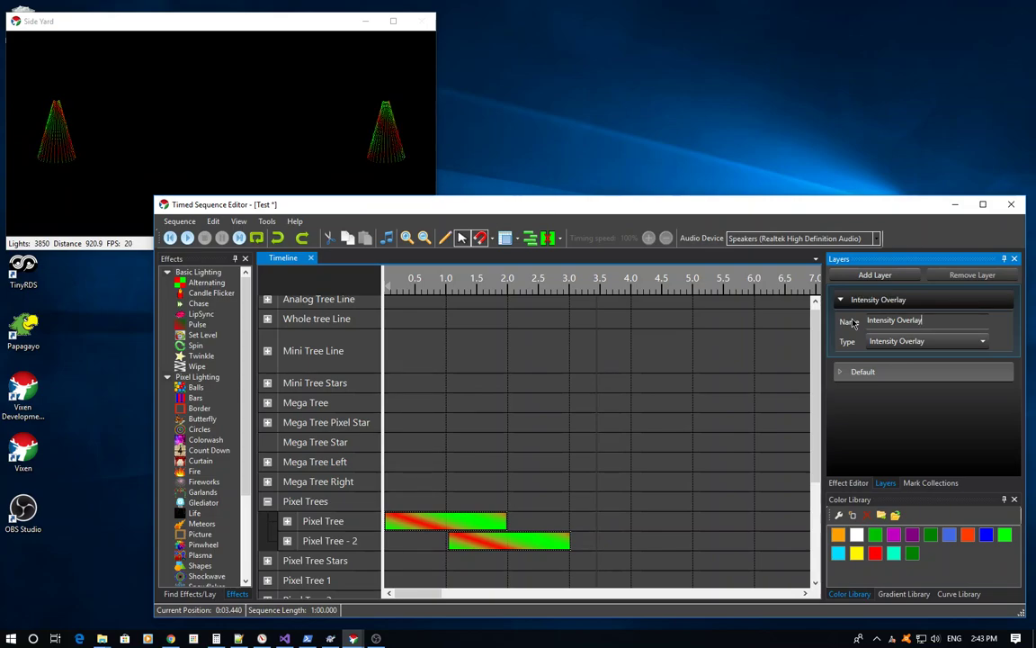
left_click(891, 300)
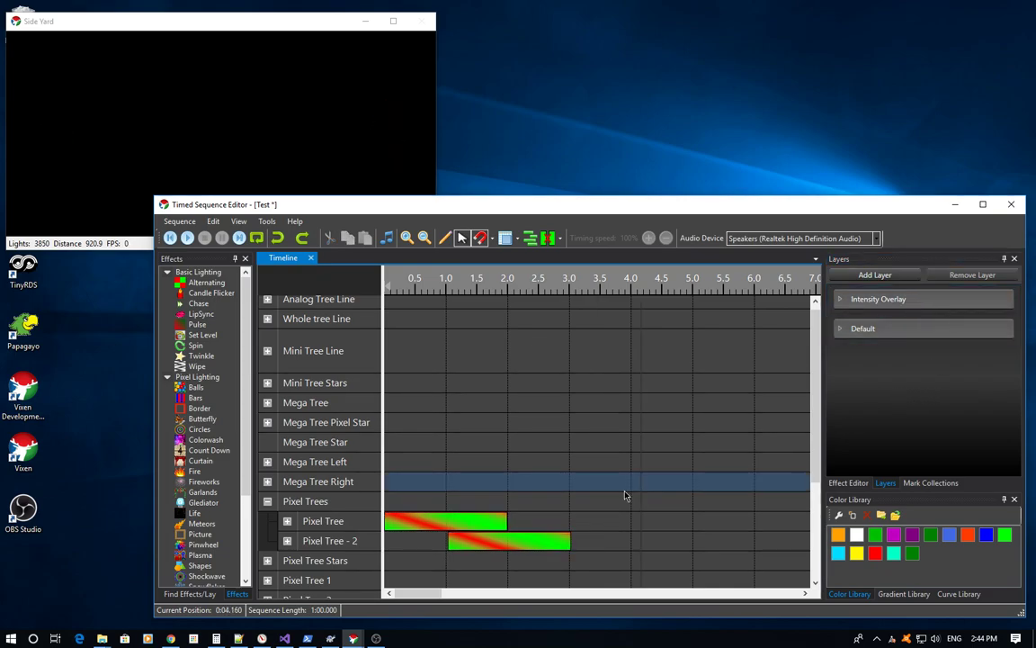
- Place a Pulse on the Pixel Trees group spanning 0 to 3.0 s
left_click_drag(196, 324, 388, 501)
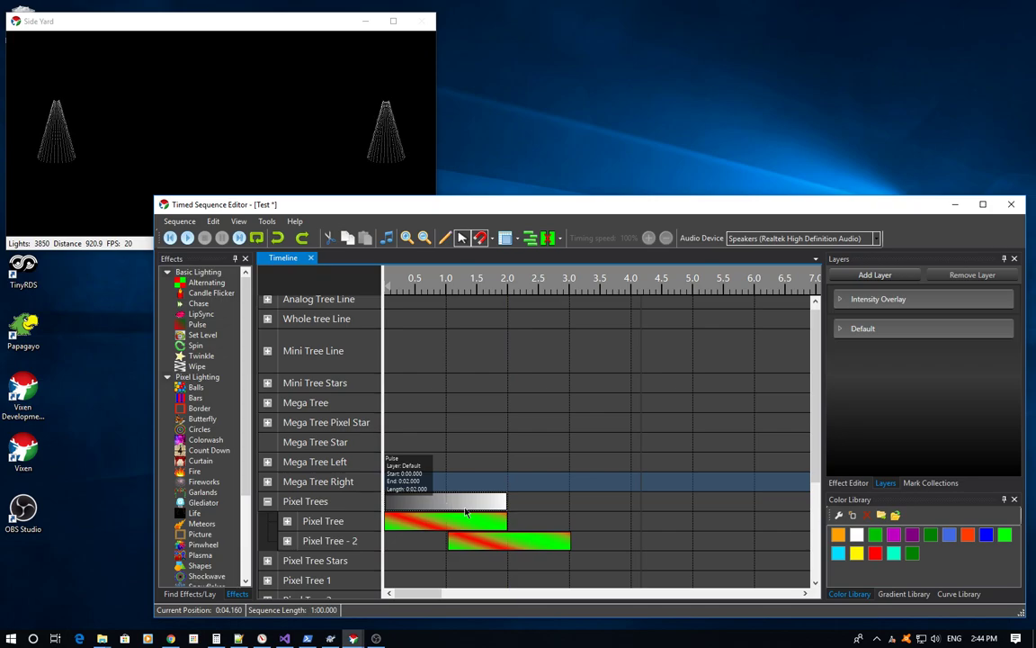
left_click_drag(508, 498, 573, 497)
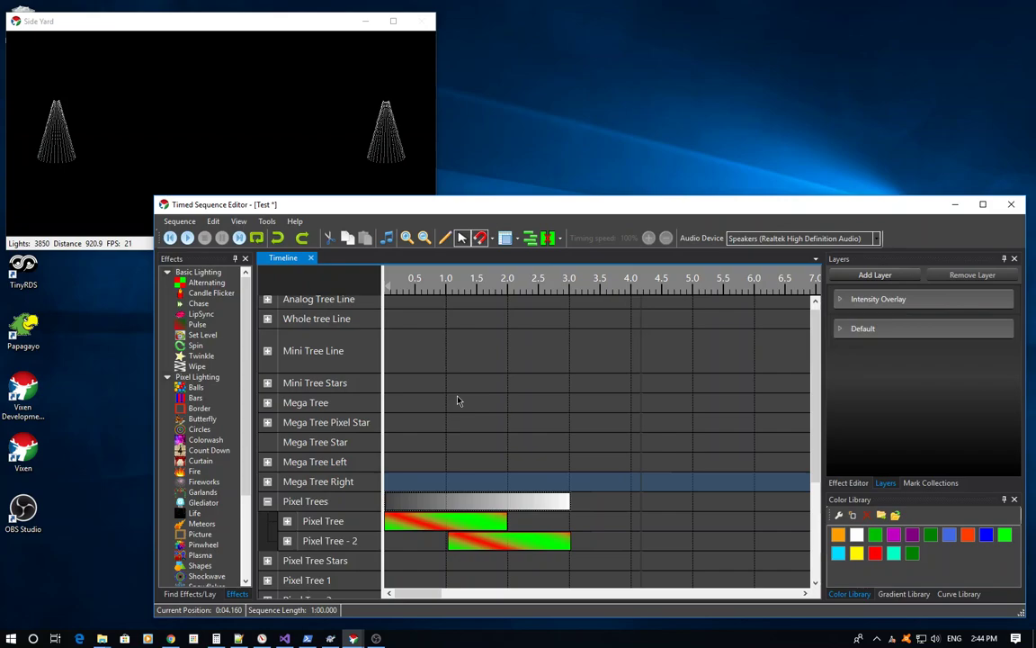
- Move the Pixel Trees Pulse onto the Intensity Overlay layer through its Layer menu
right_click(468, 502)
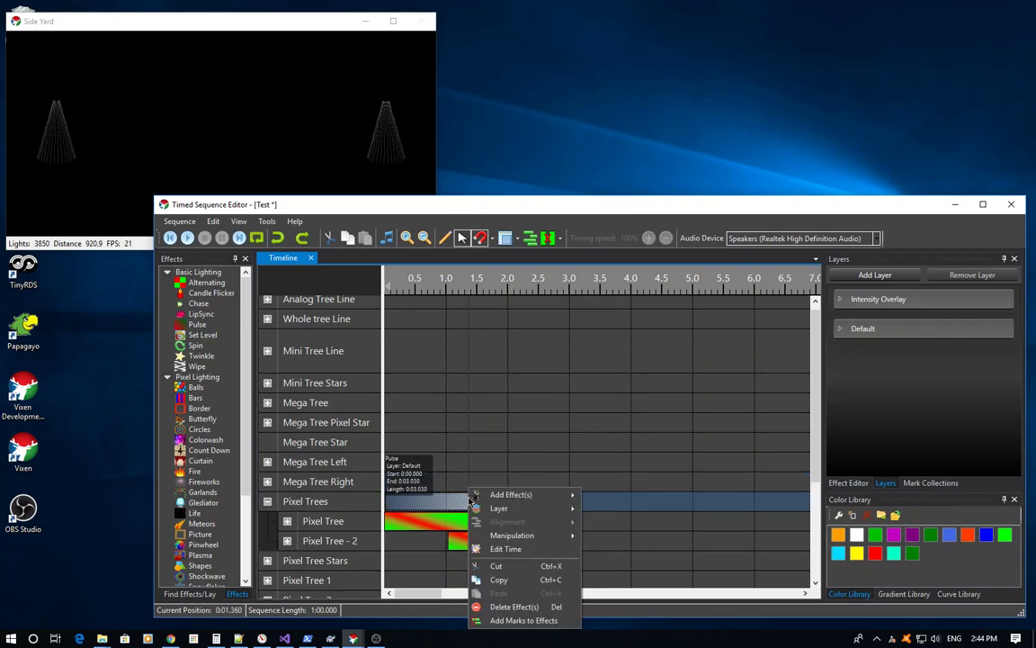
mouse_move(501, 515)
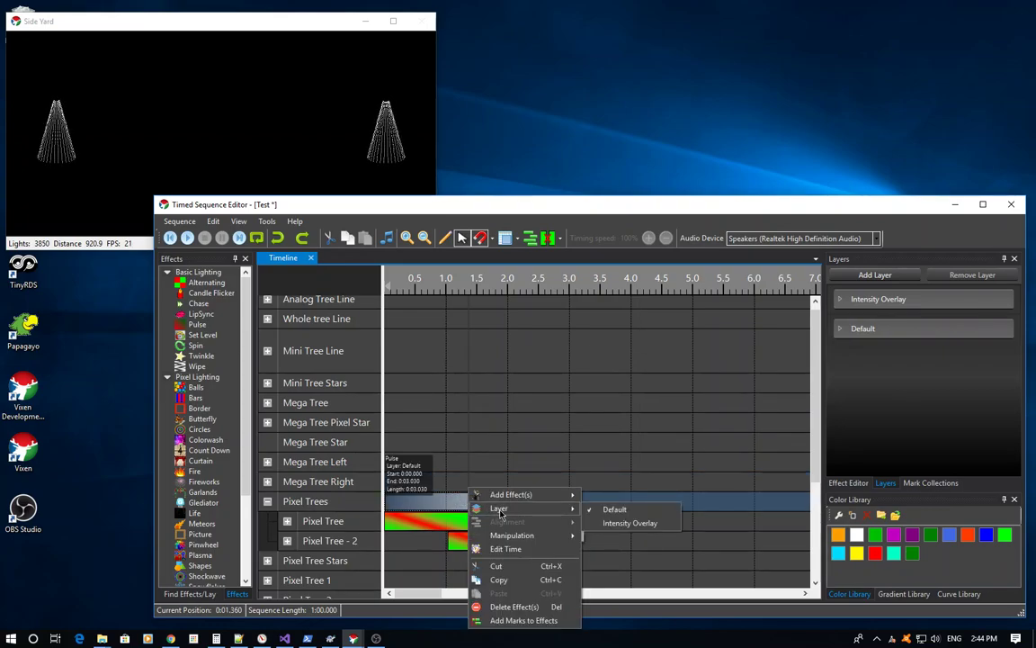
left_click(634, 523)
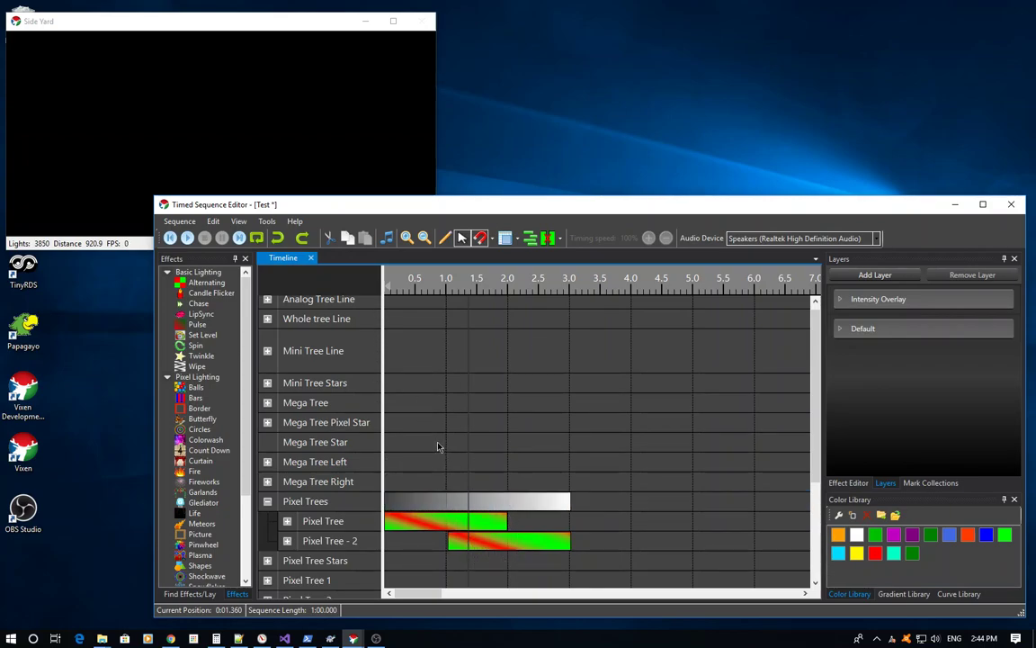
left_click_drag(438, 444, 527, 579)
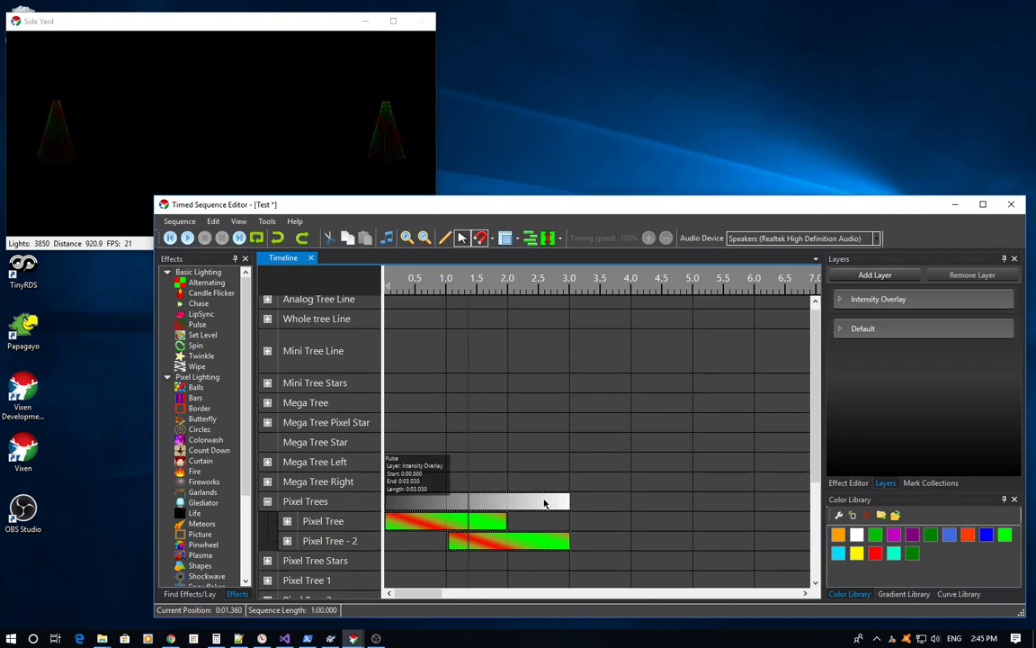
- Bend the Pulse's Intensity curve to peak at its midpoint, then drop a new effect onto Pixel Tree
left_click(490, 505)
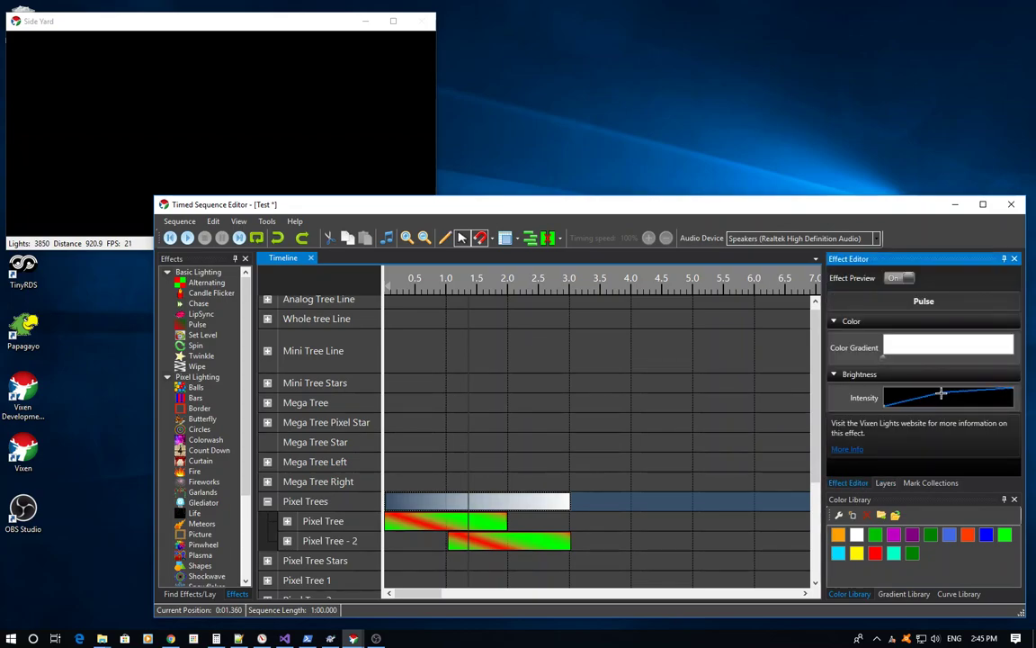
left_click_drag(943, 402, 981, 402)
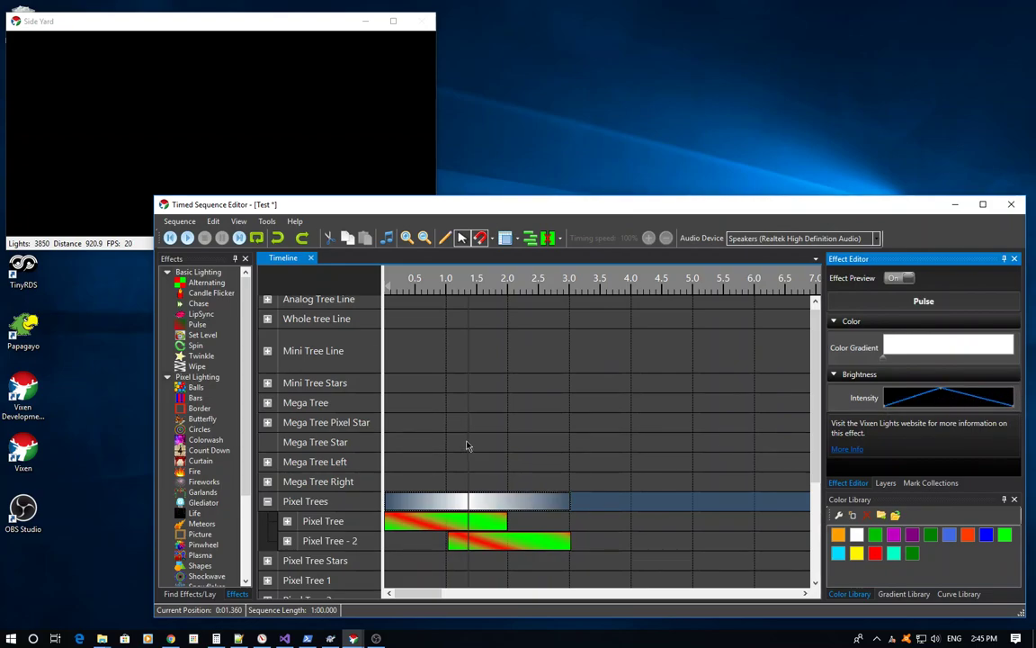
left_click(478, 543)
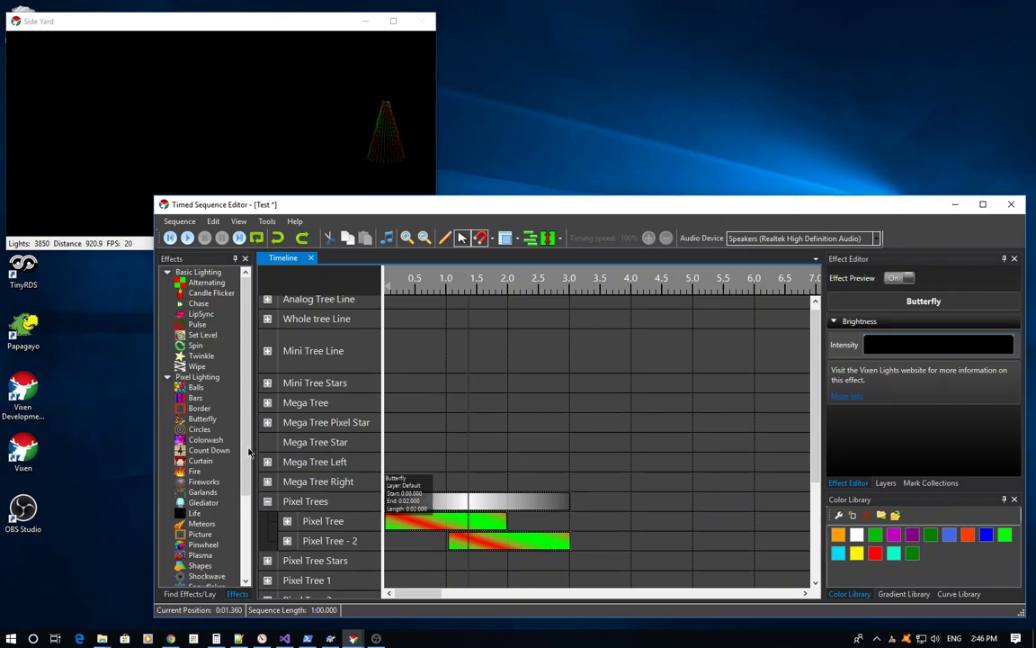
left_click_drag(176, 304, 554, 518)
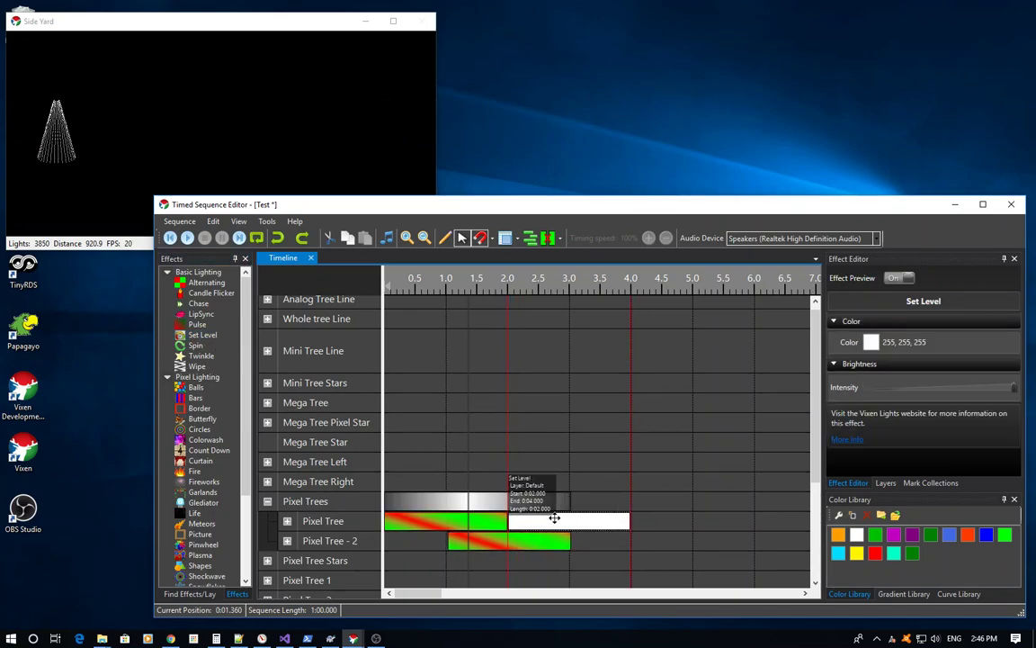
- Trim the Pixel Tree Set Level to end at 3.0 s and colour it red (255, 0, 0)
left_click_drag(627, 520, 570, 525)
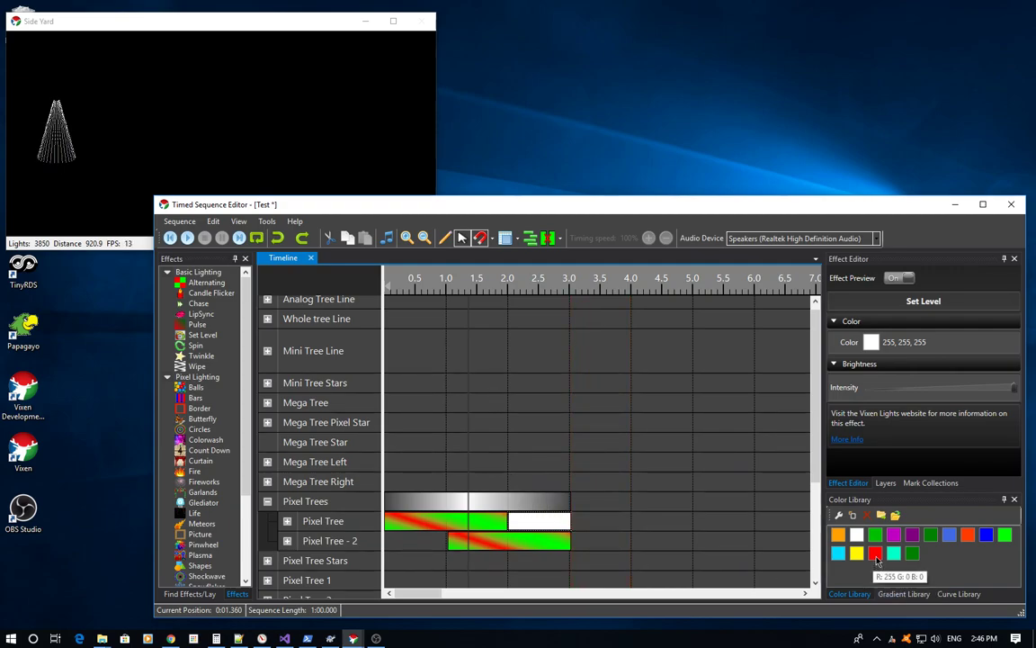
left_click_drag(877, 561, 537, 526)
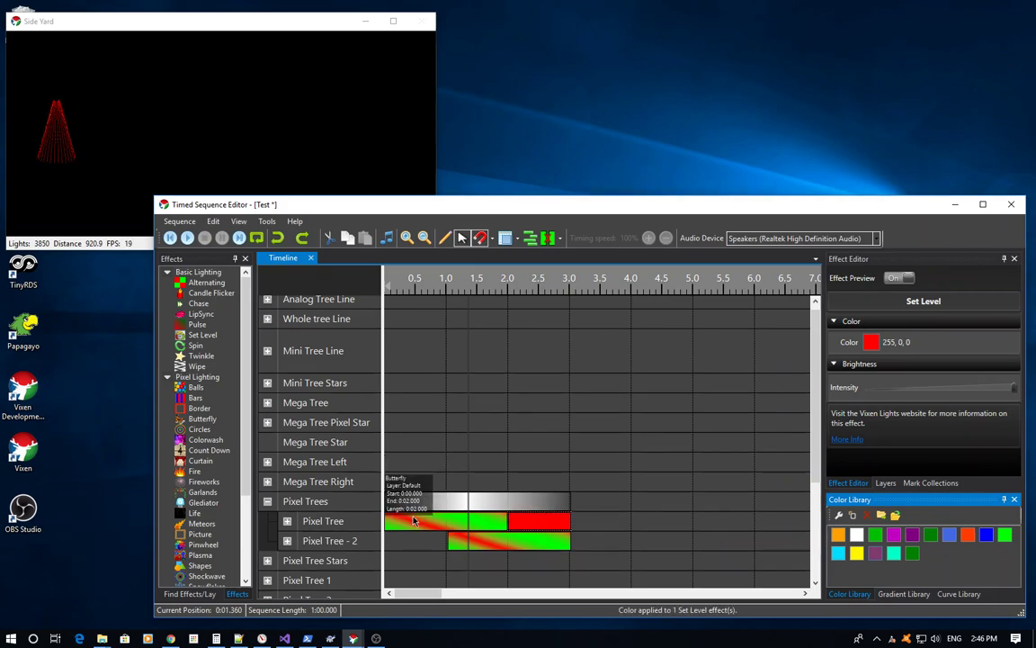
left_click_drag(422, 473, 552, 576)
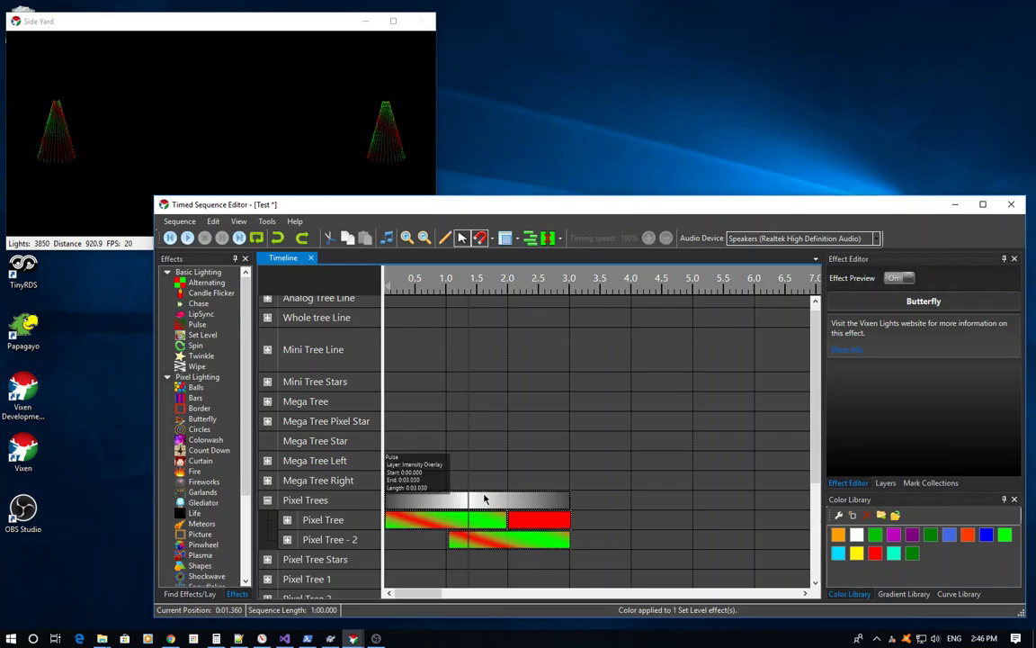
- Add a Set Level to Mini Tree Line spanning 0–3.0 s and make it red
left_click(484, 499)
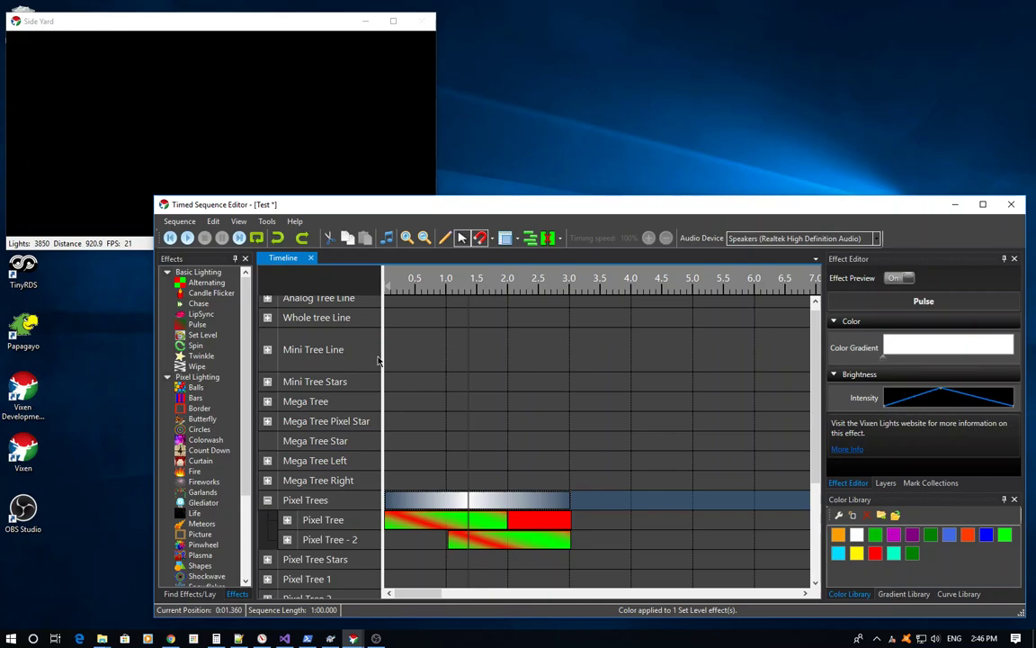
left_click_drag(202, 335, 385, 349)
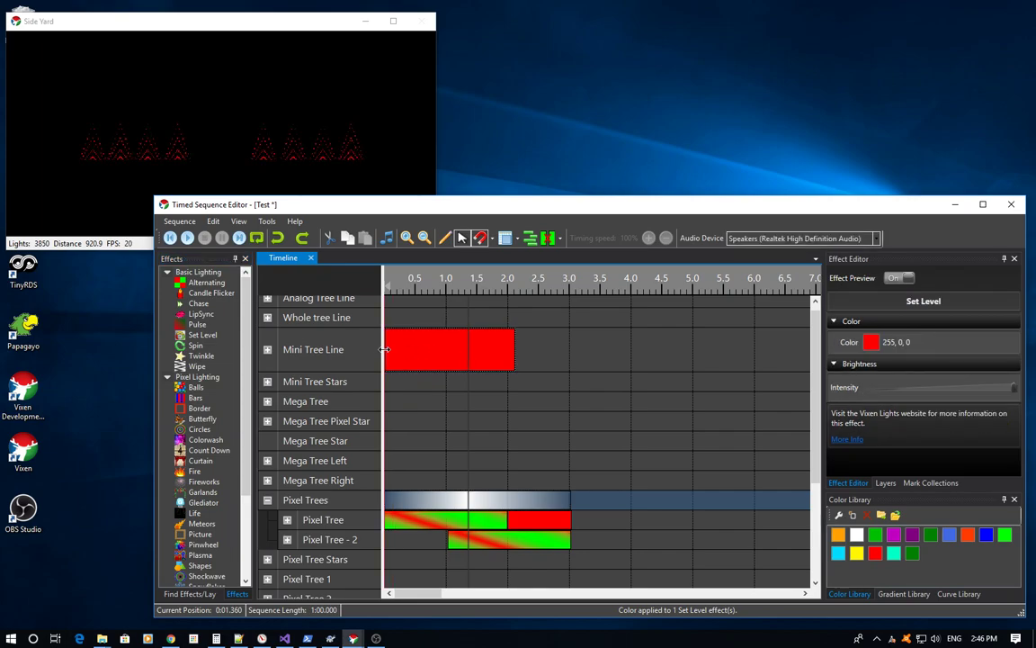
left_click_drag(514, 352, 570, 353)
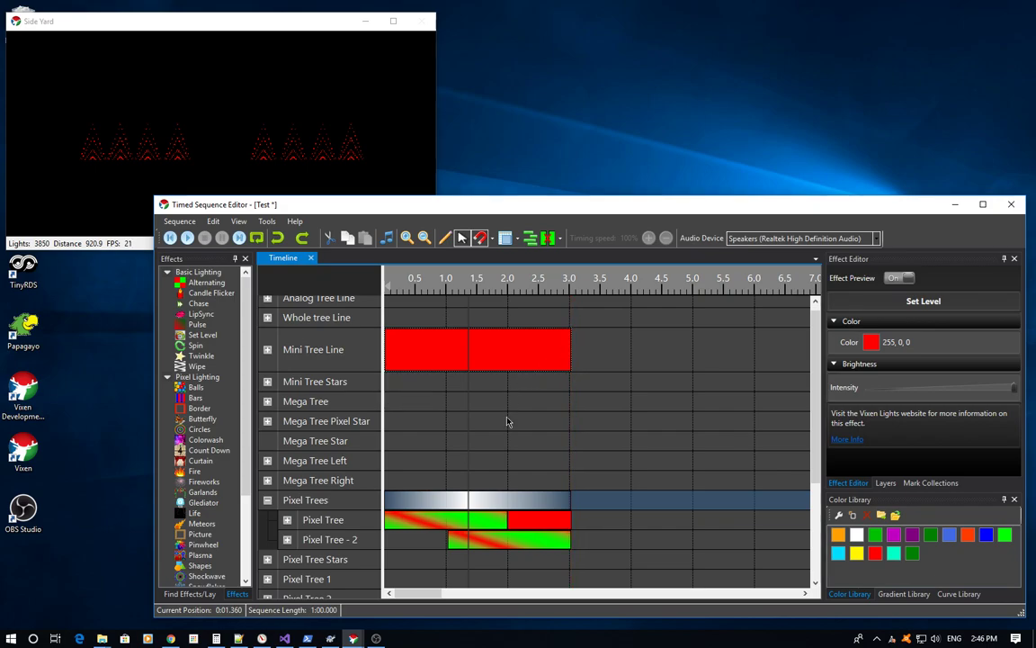
left_click(870, 342)
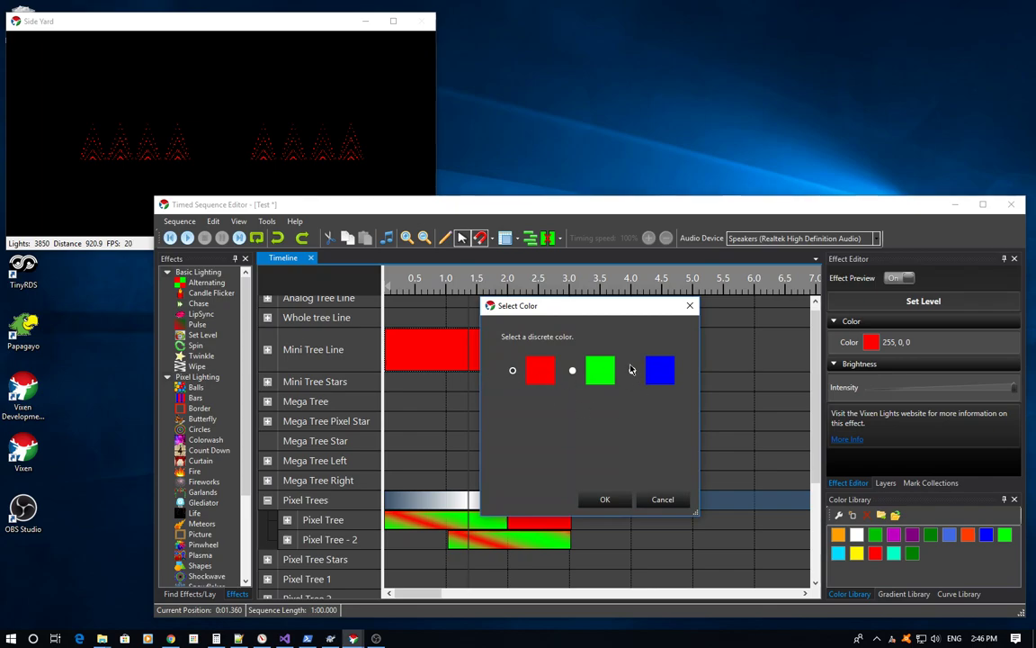
left_click(605, 499)
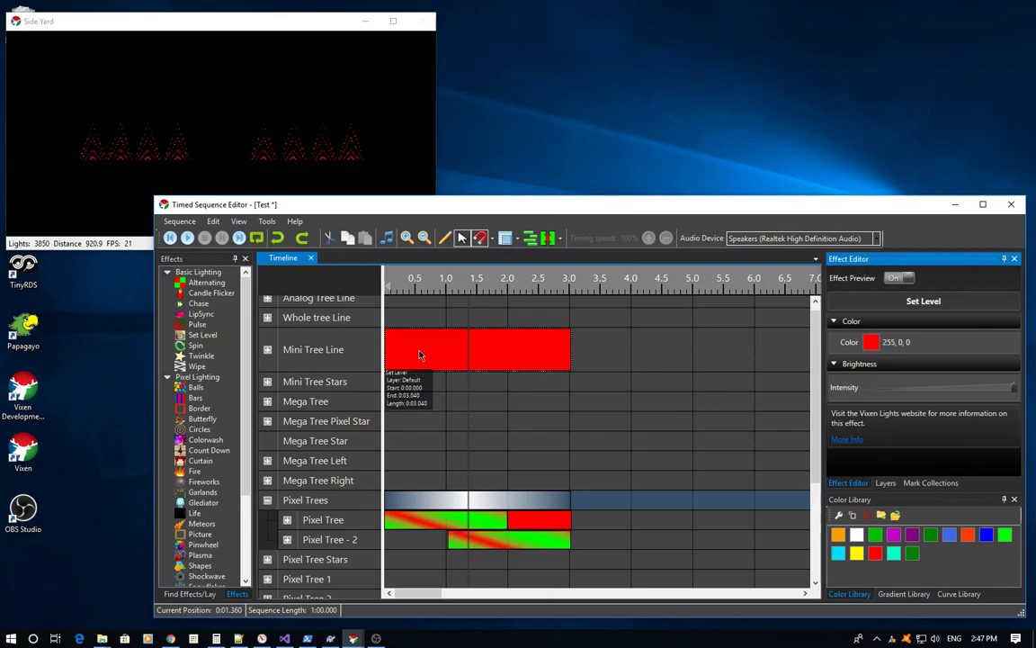
- Save the sequence and add a Pulse spanning 0–3 s on Mini Tree Line
key("ctrl+s")
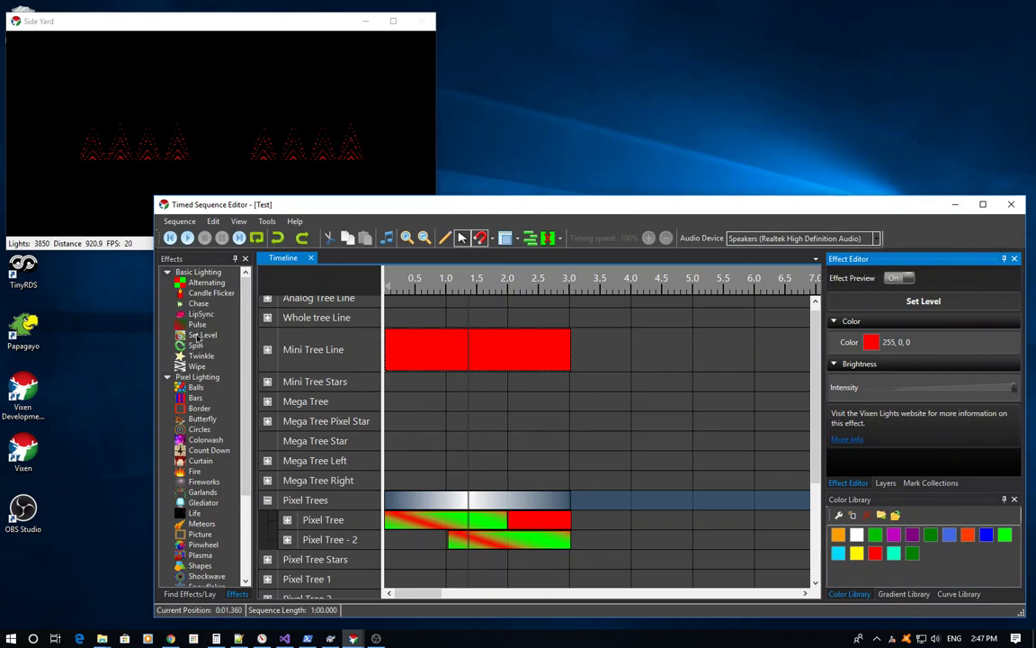
left_click_drag(200, 331, 390, 356)
left_click_drag(508, 362, 570, 360)
left_click_drag(391, 358, 388, 358)
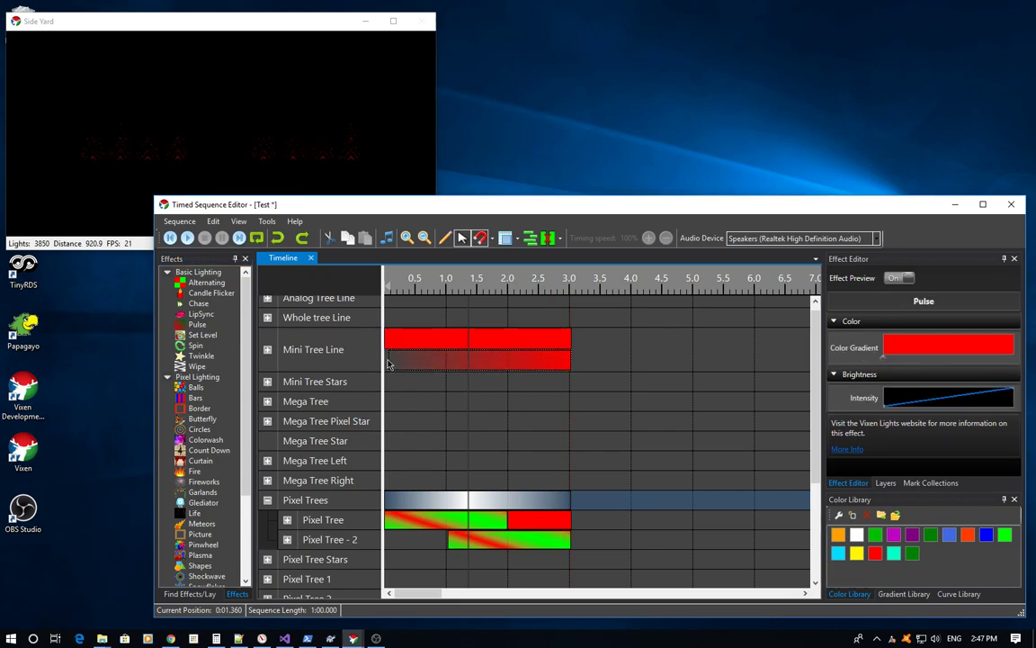
- Put the Pulse on the Intensity Overlay layer, then select the red Set Level
right_click(429, 366)
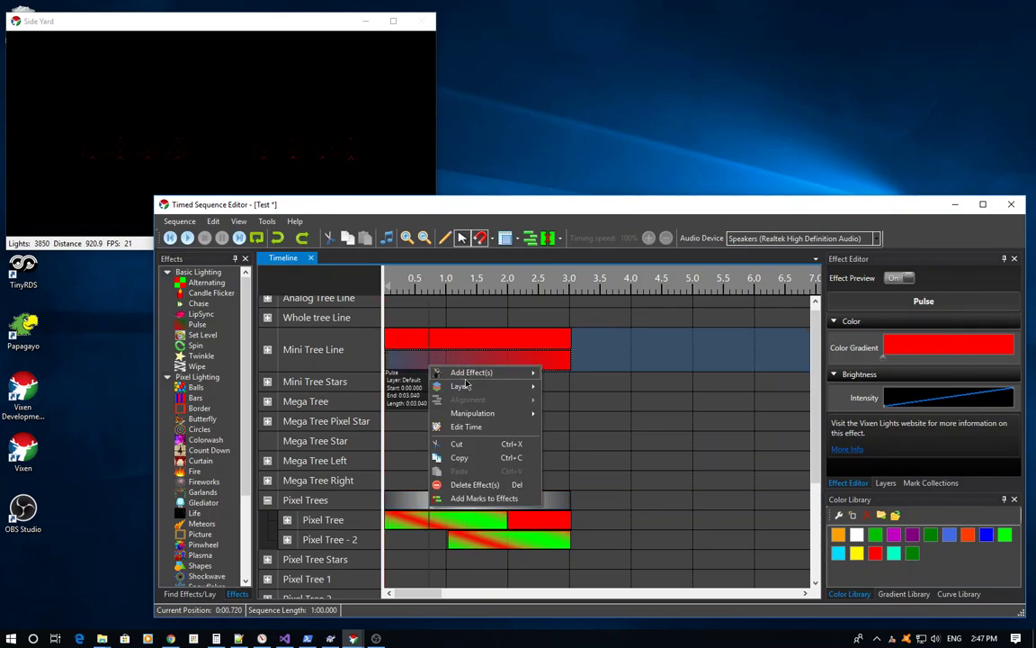
mouse_move(476, 387)
left_click(565, 404)
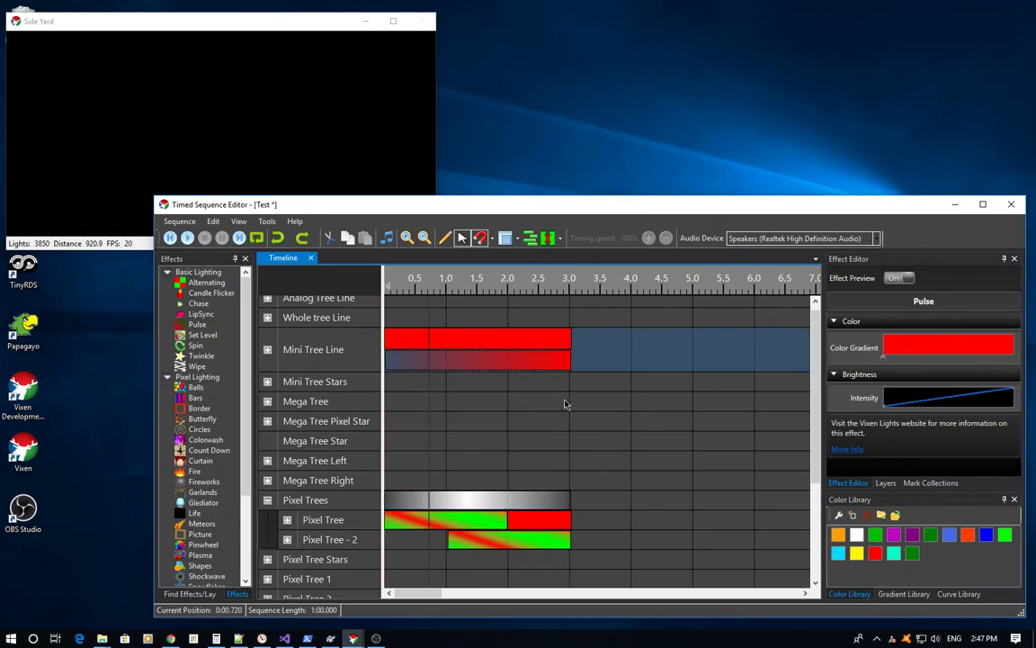
left_click(527, 340)
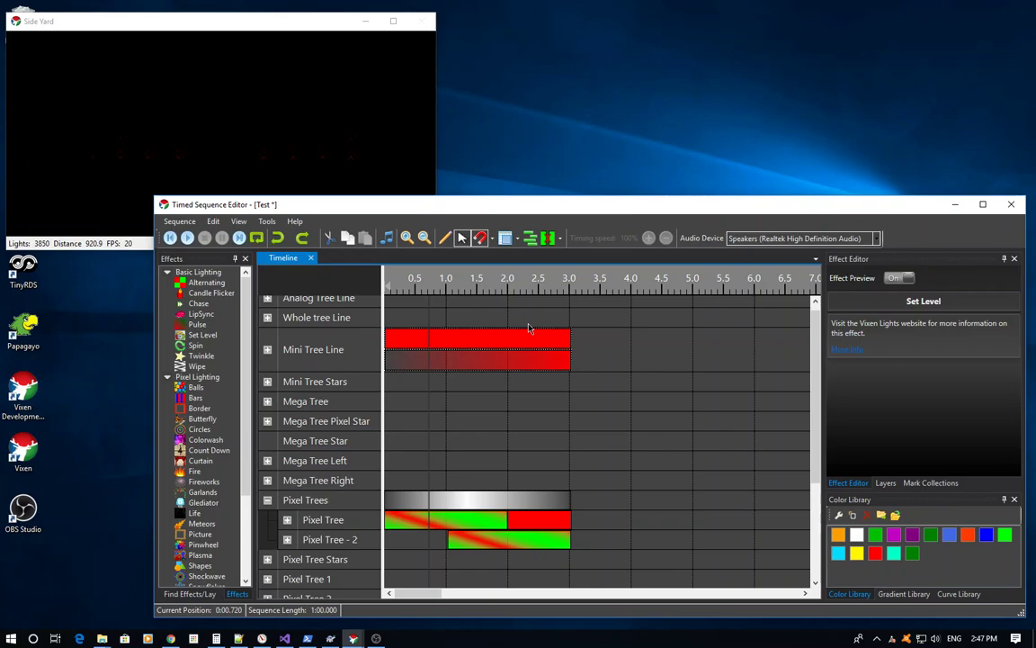
- Remove Mini Tree Line's red Set Level and add a Chase spanning 0–3 s
left_click(512, 348)
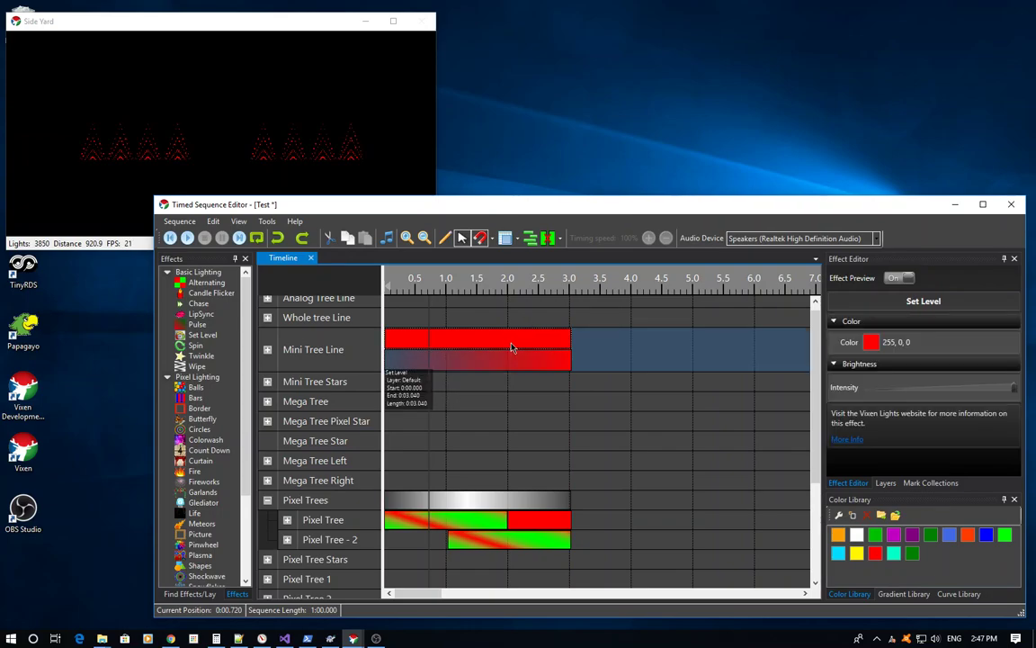
key("Escape")
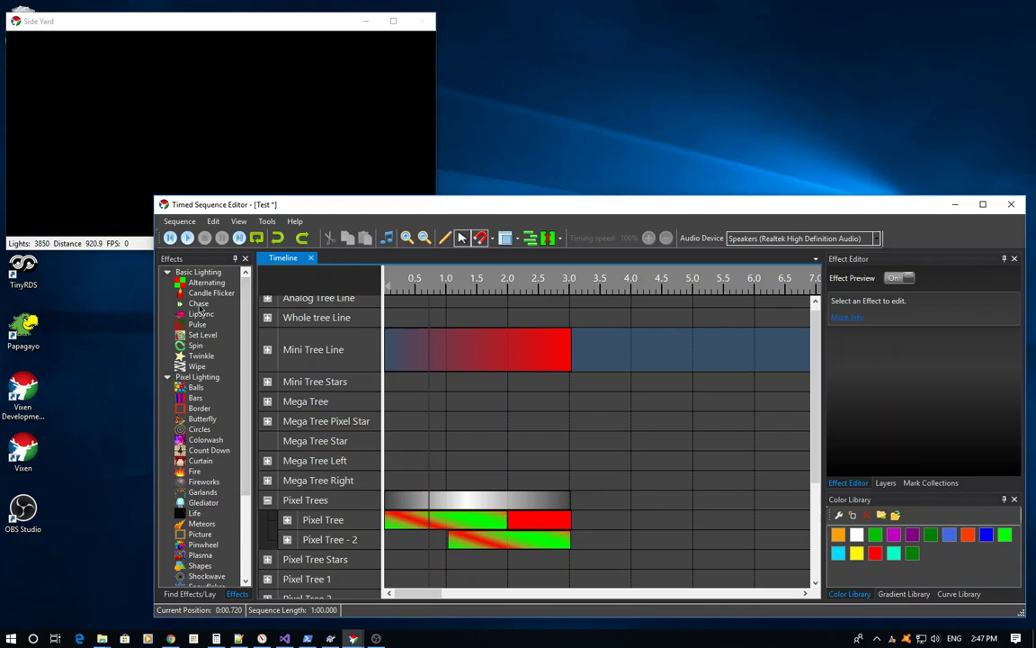
left_click_drag(198, 304, 392, 342)
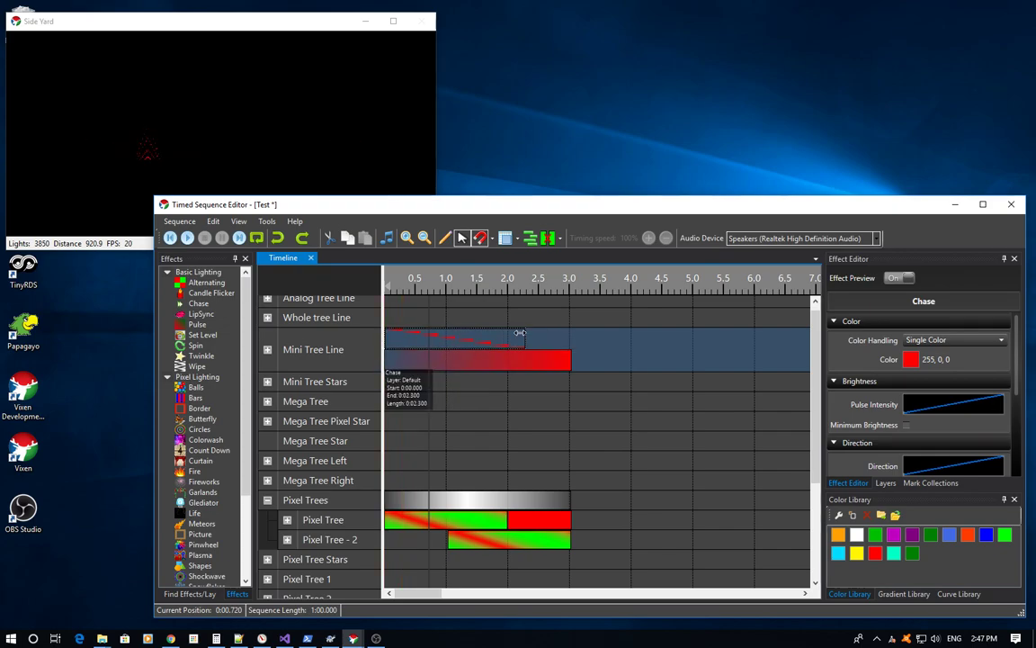
left_click_drag(520, 333, 570, 333)
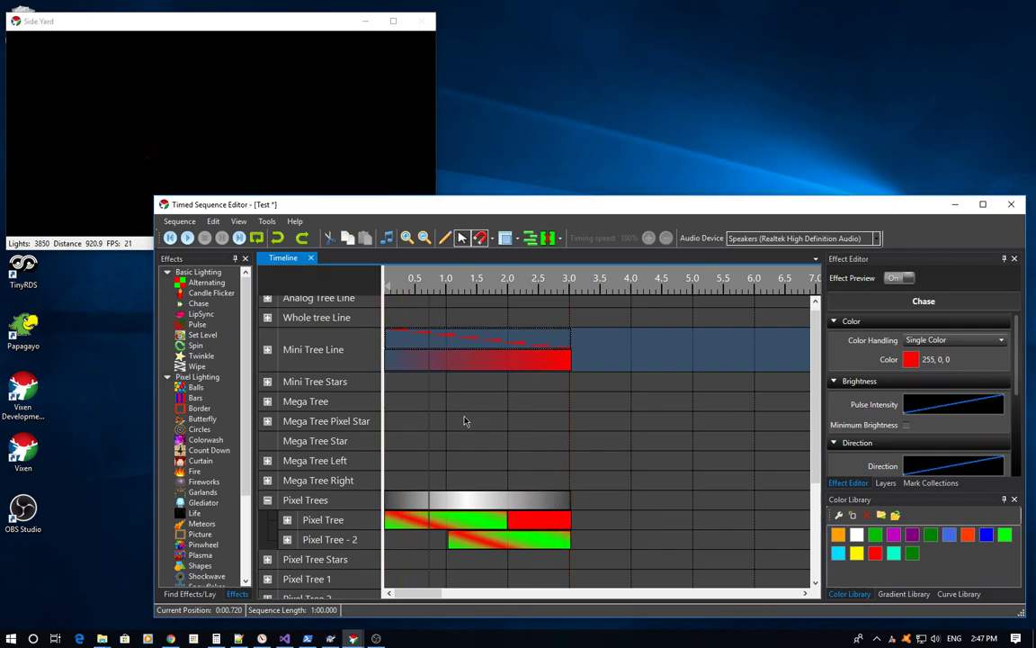
- Confirm the Pulse on Mini Tree Line sits on the Intensity Overlay layer
left_click(466, 358)
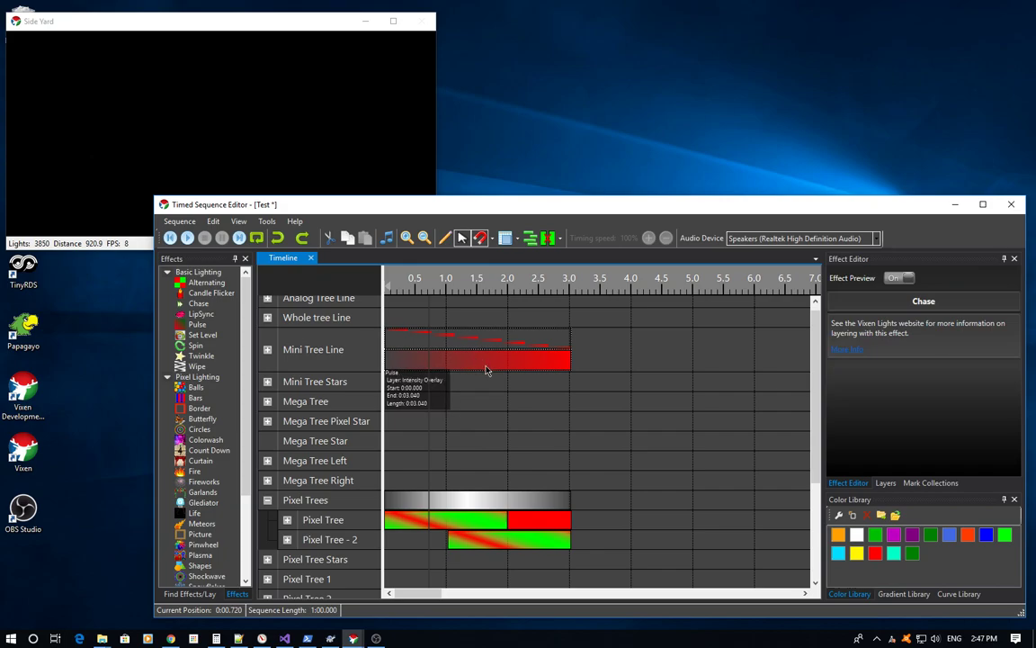
right_click(485, 370)
mouse_move(566, 387)
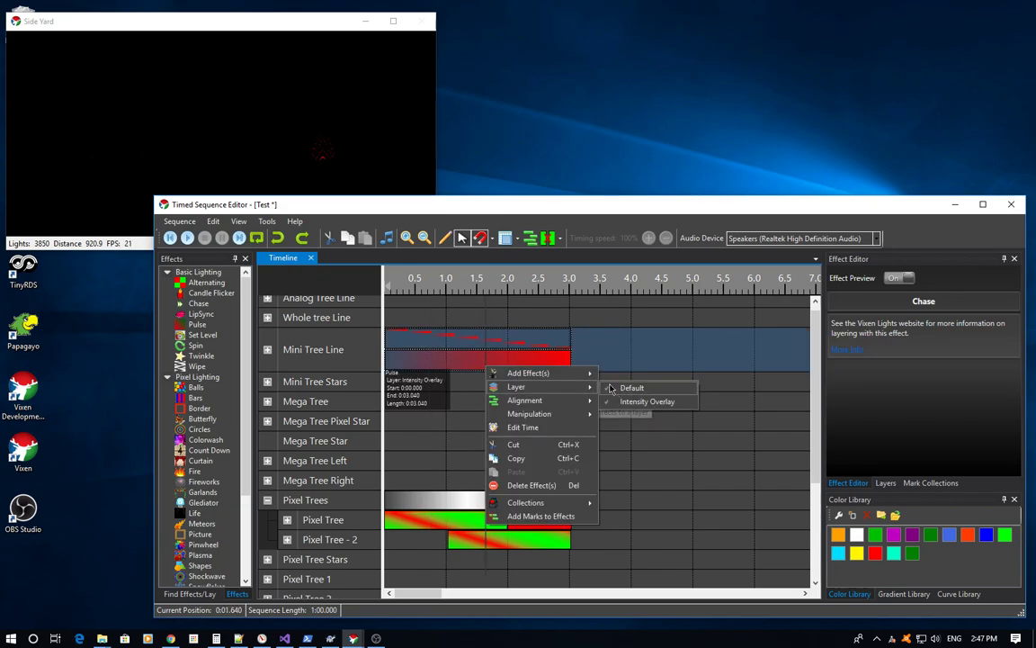
left_click(422, 360)
left_click(477, 367)
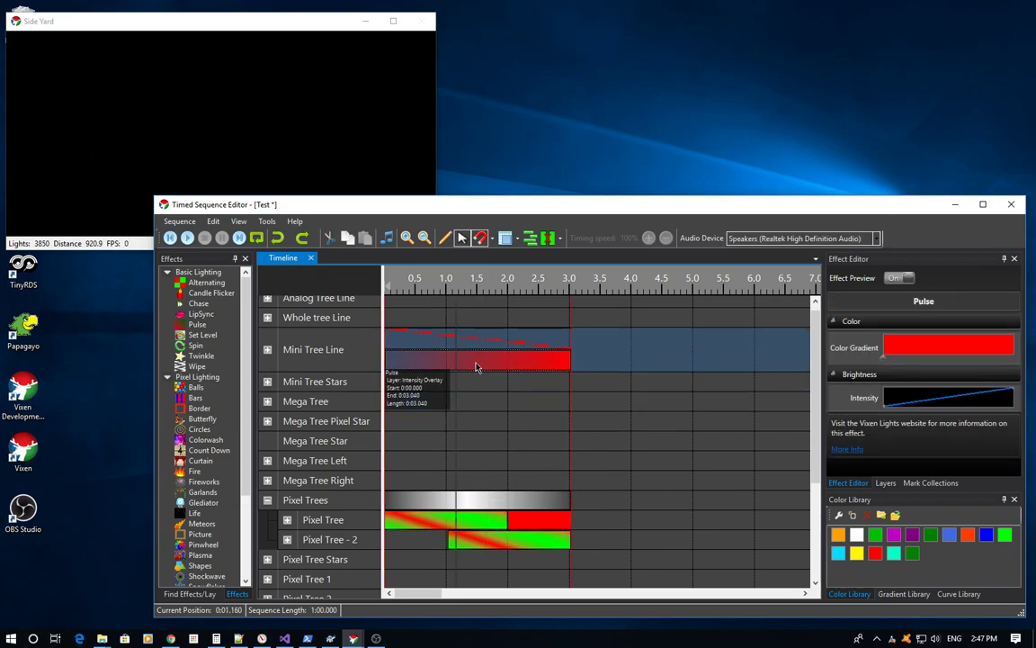
right_click(477, 367)
mouse_move(557, 383)
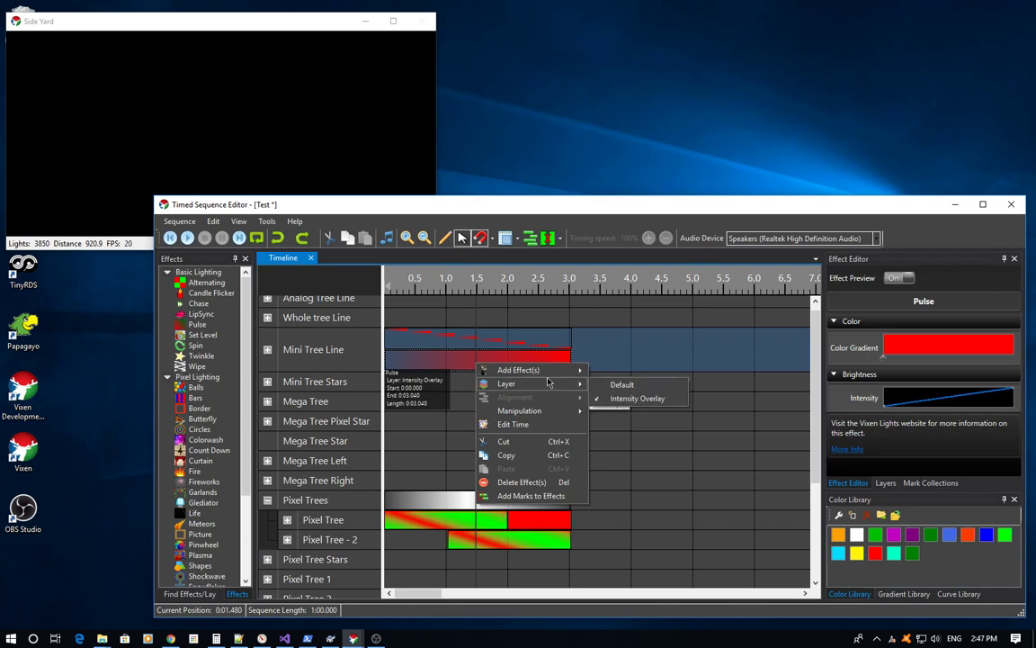
left_click(634, 386)
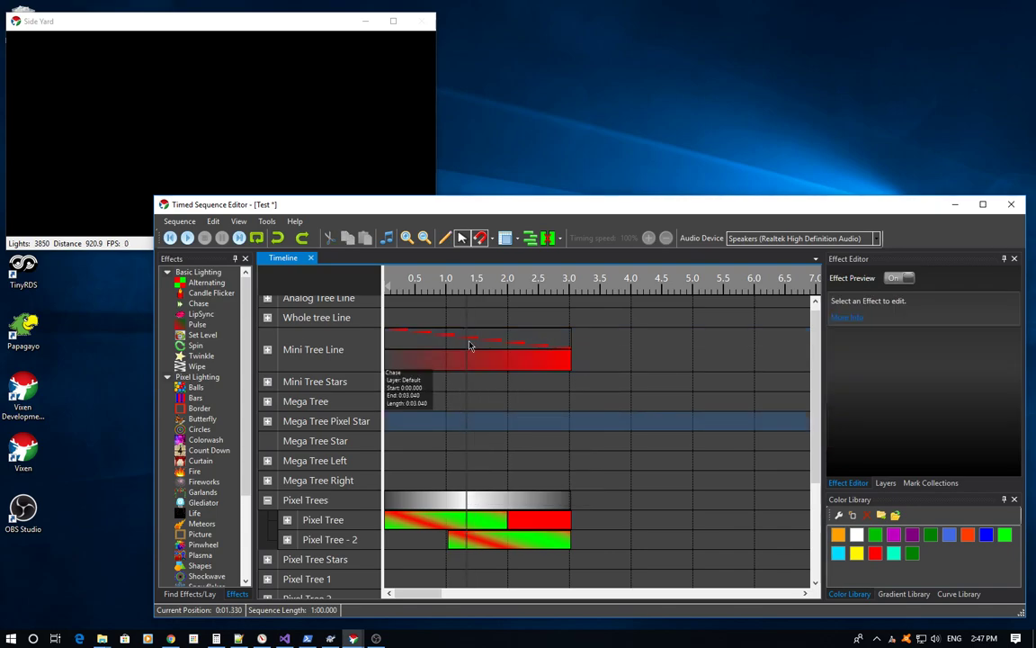
- Check the Chase's layer, then move the play position to about 0.82 s
right_click(469, 344)
left_click(434, 406)
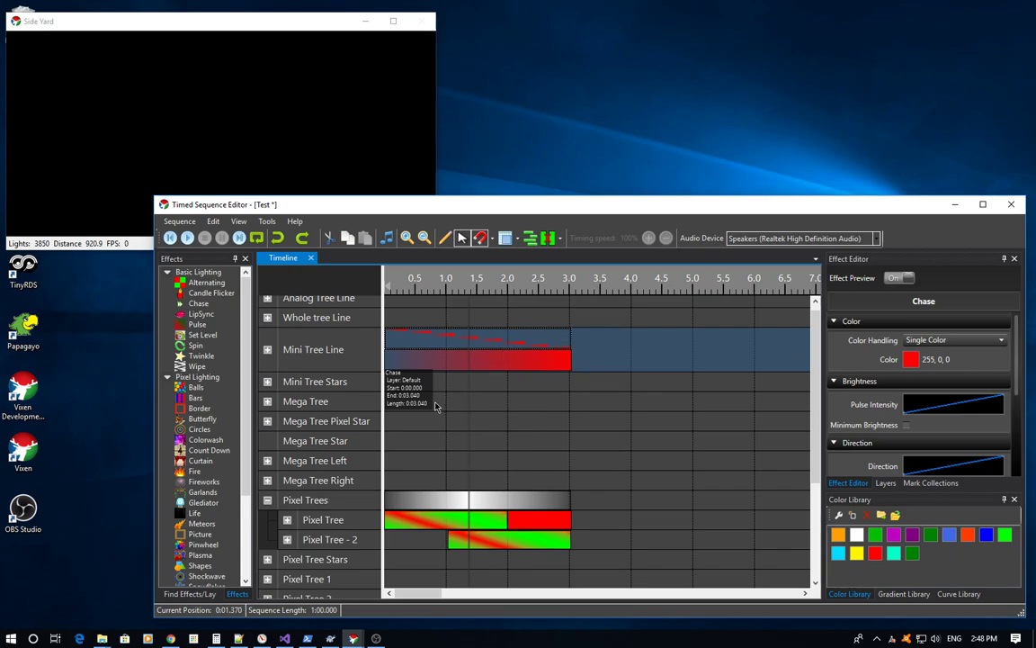
left_click(434, 407)
left_click(463, 347)
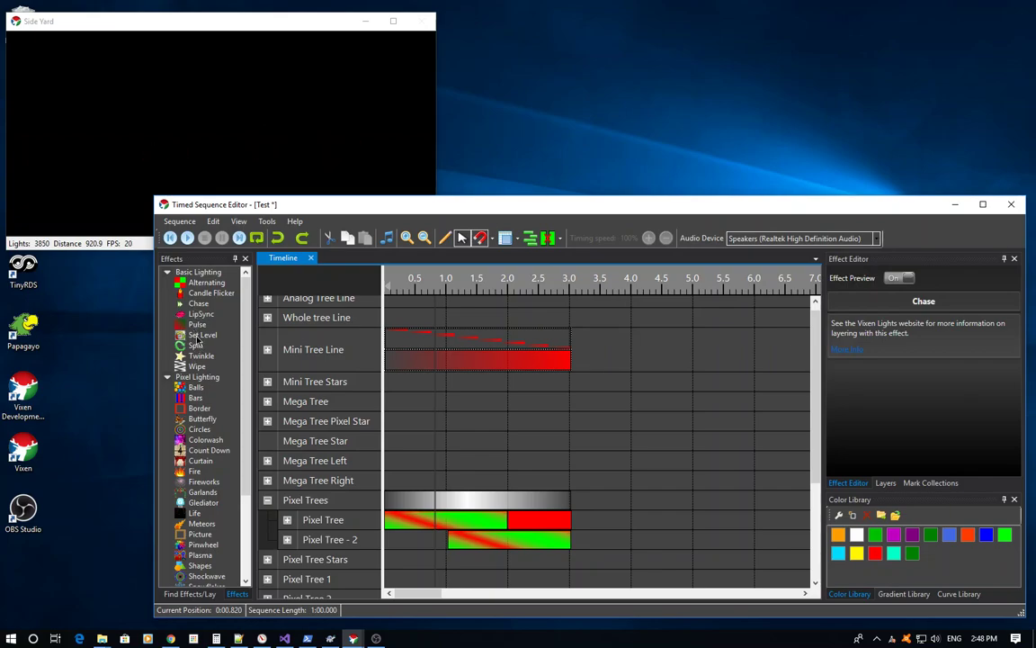
- Add a Set Level on Mini Tree Line running to 3 s, colored blue (0, 0, 255)
left_click_drag(196, 340, 405, 344)
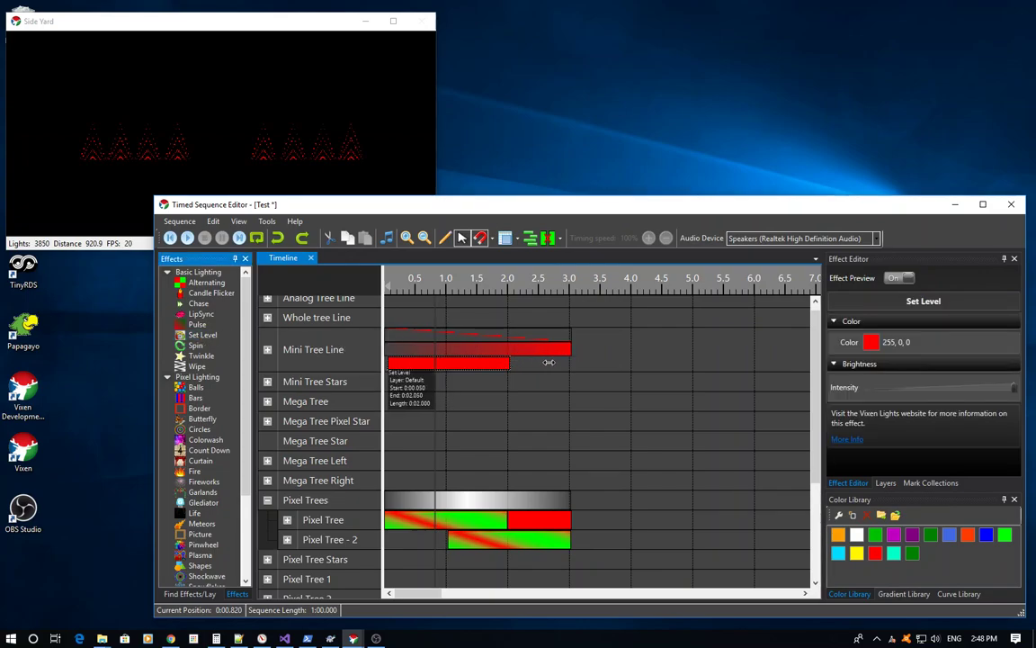
left_click_drag(548, 363, 570, 363)
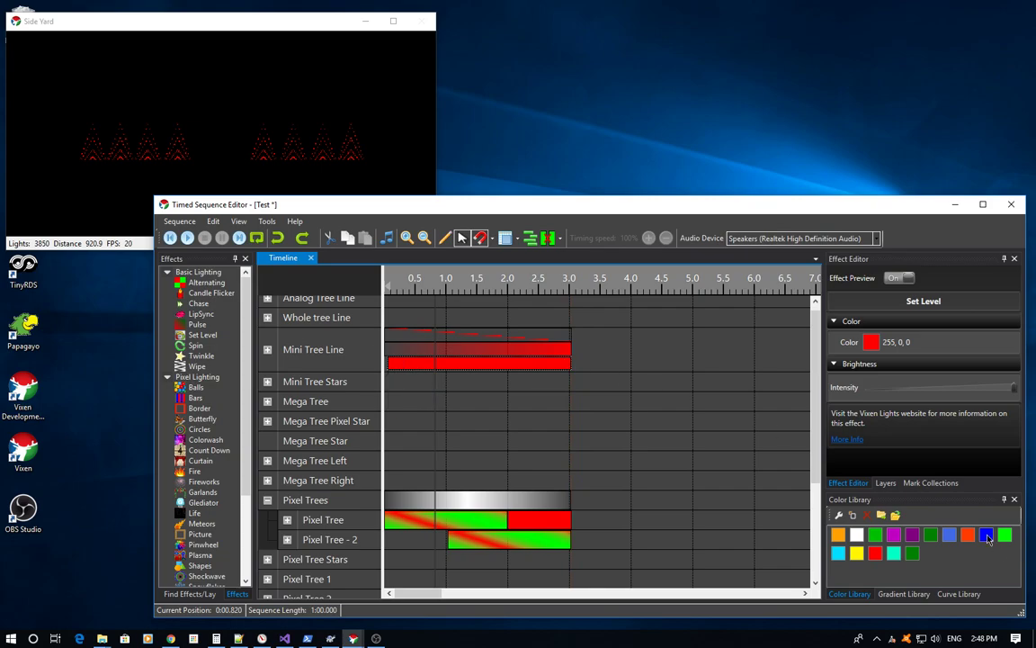
left_click_drag(988, 536, 534, 364)
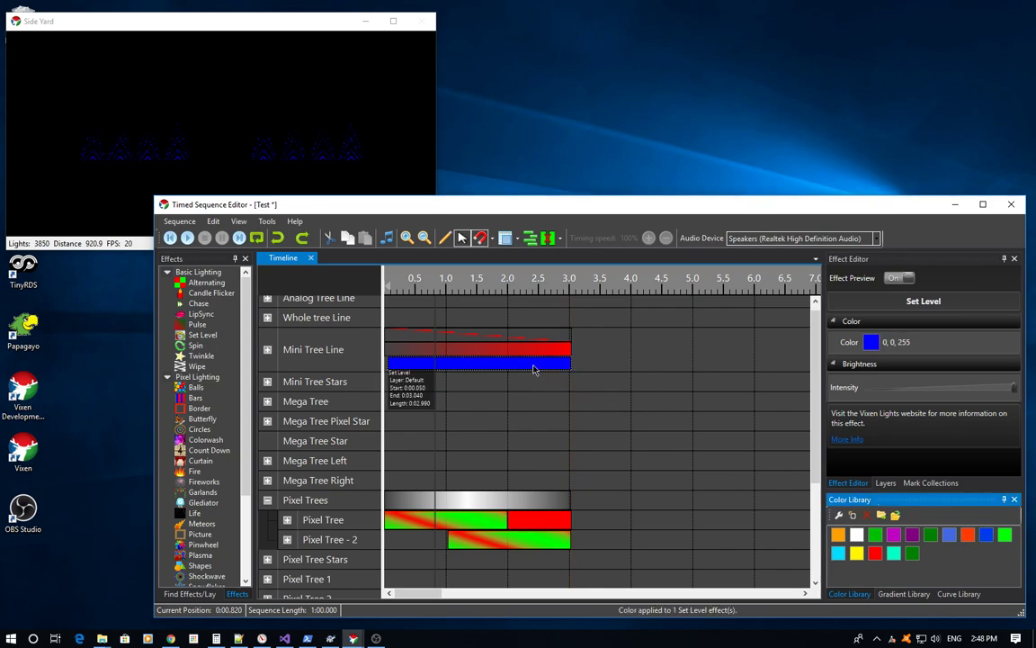